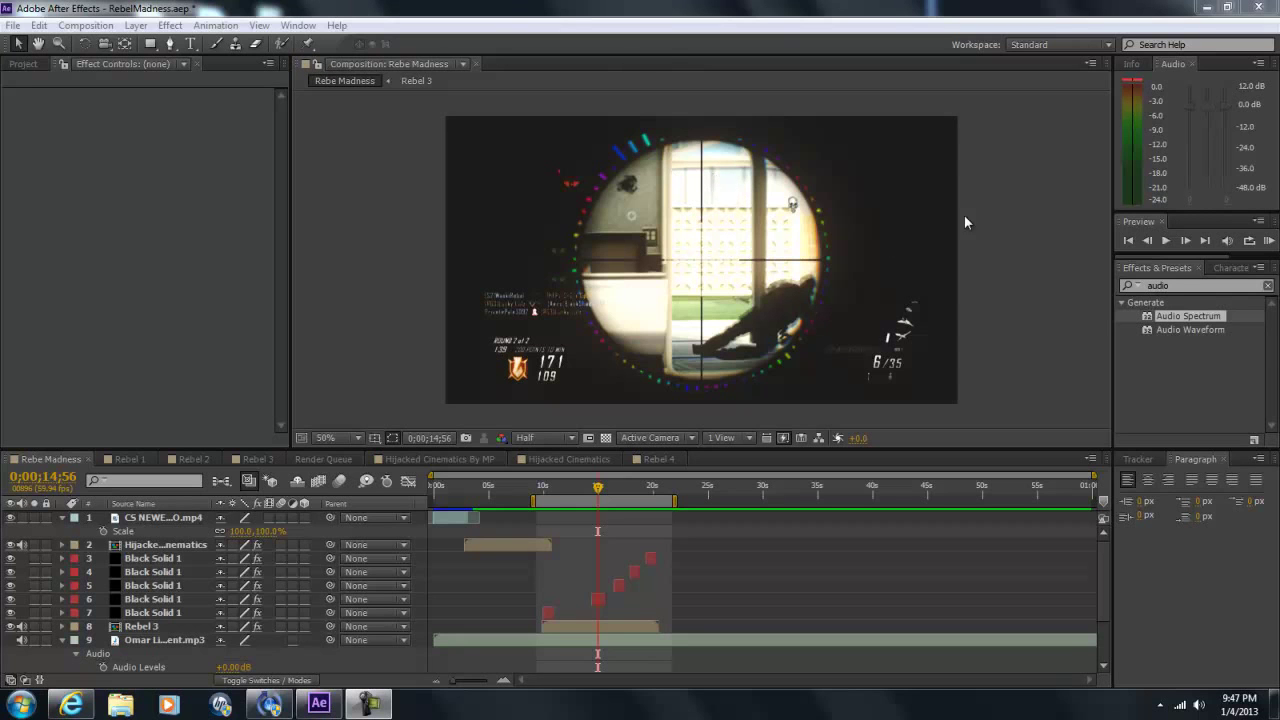
RAM Preview the finished circular spectrum in Rebe Madness, then switch to the Rebel 4 composition.
click(1267, 241)
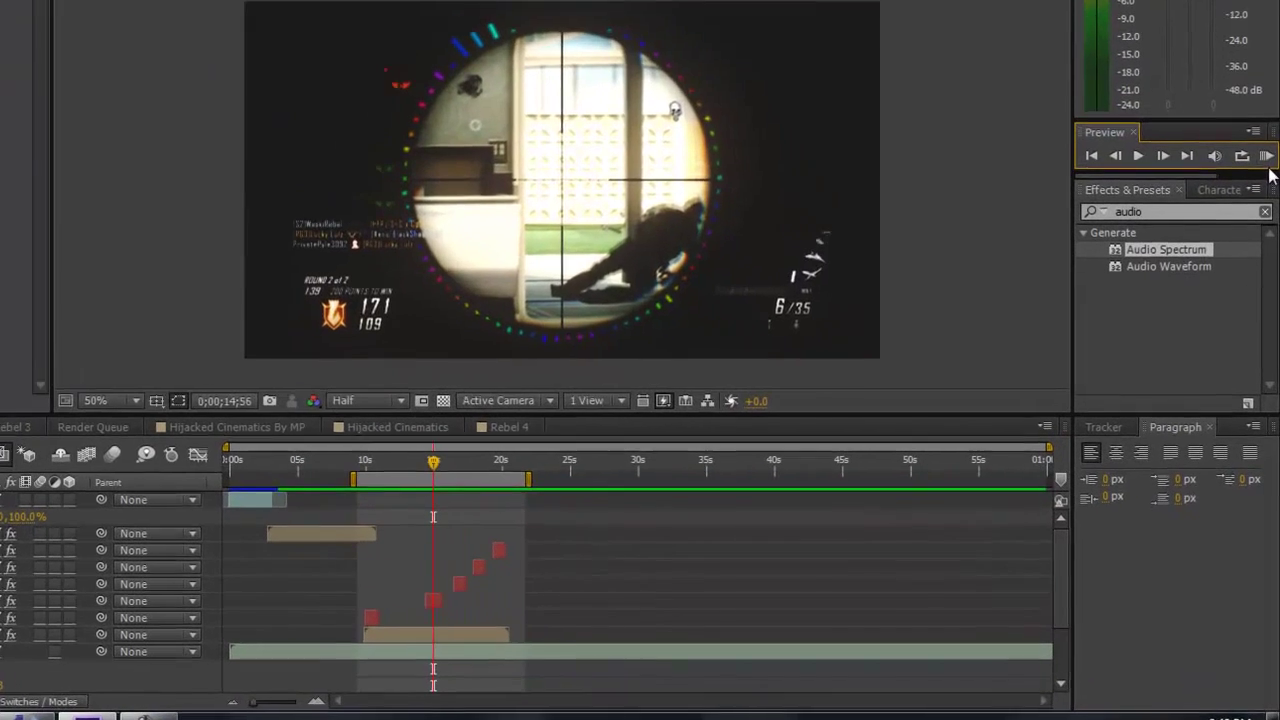
click(1267, 155)
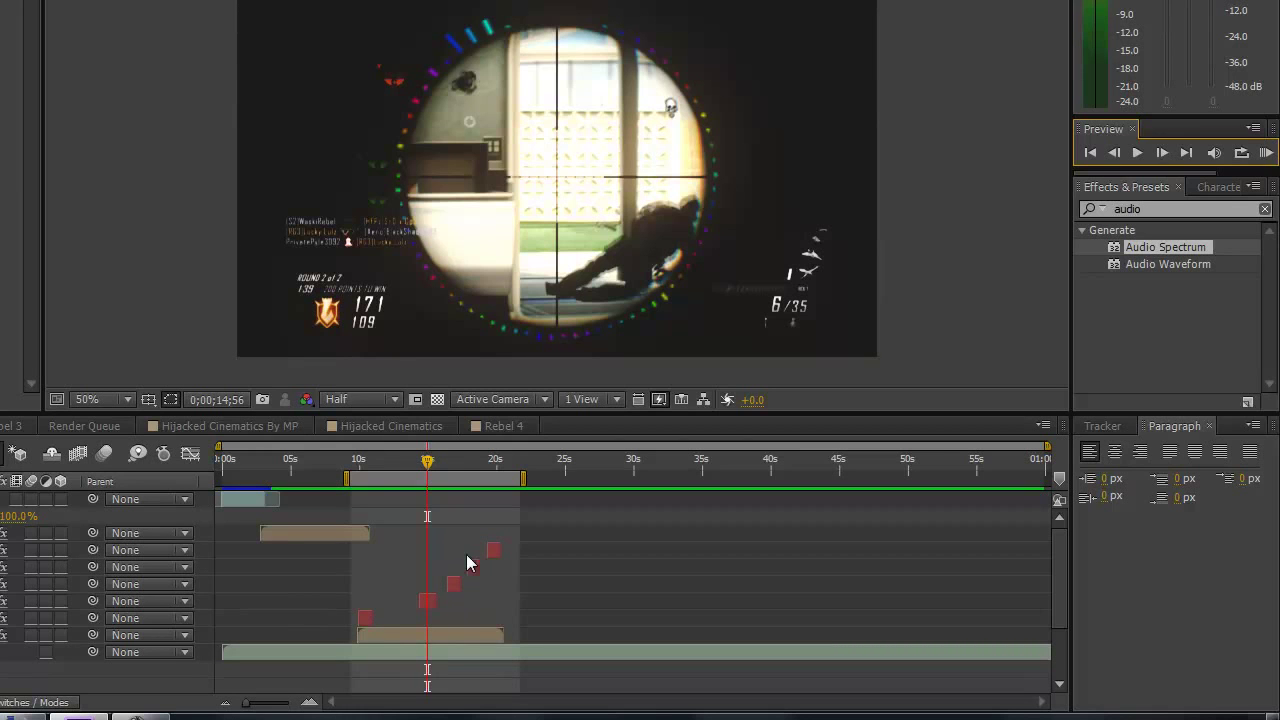
click(473, 429)
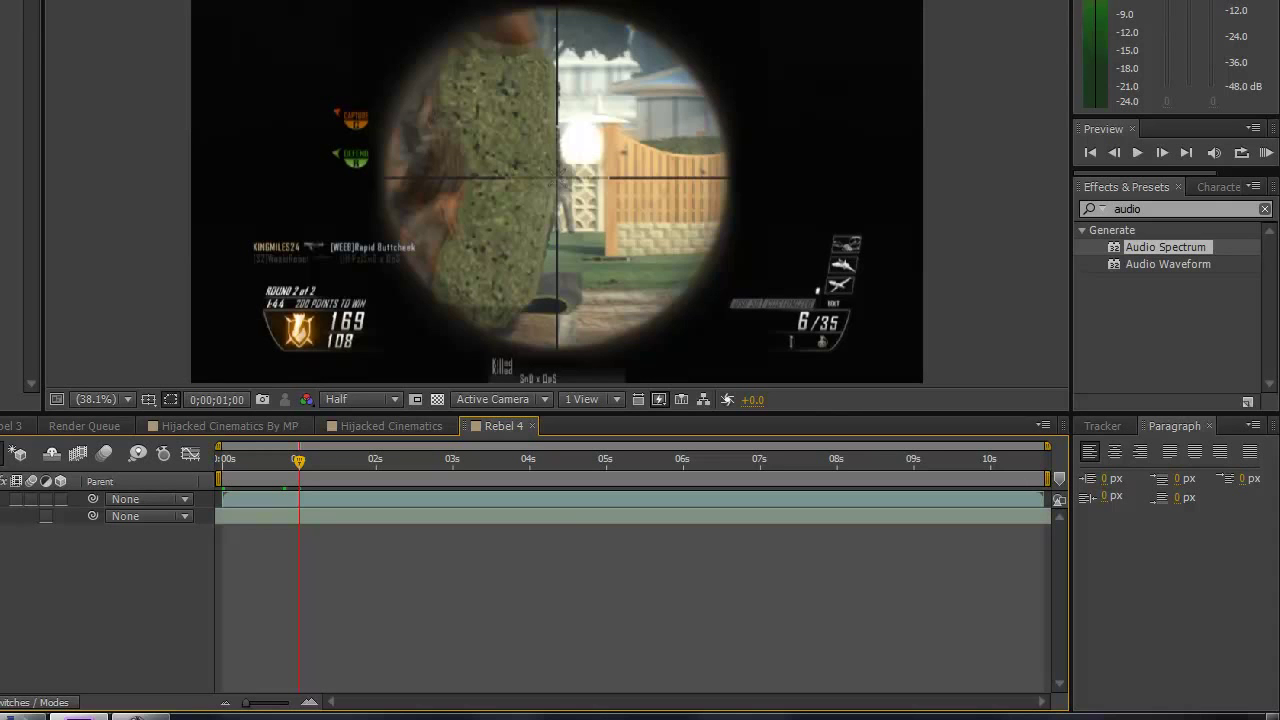
Add a new 1920×1080 black solid, Black Solid 4, on top of the Rebel 4 composition.
right_click(29, 360)
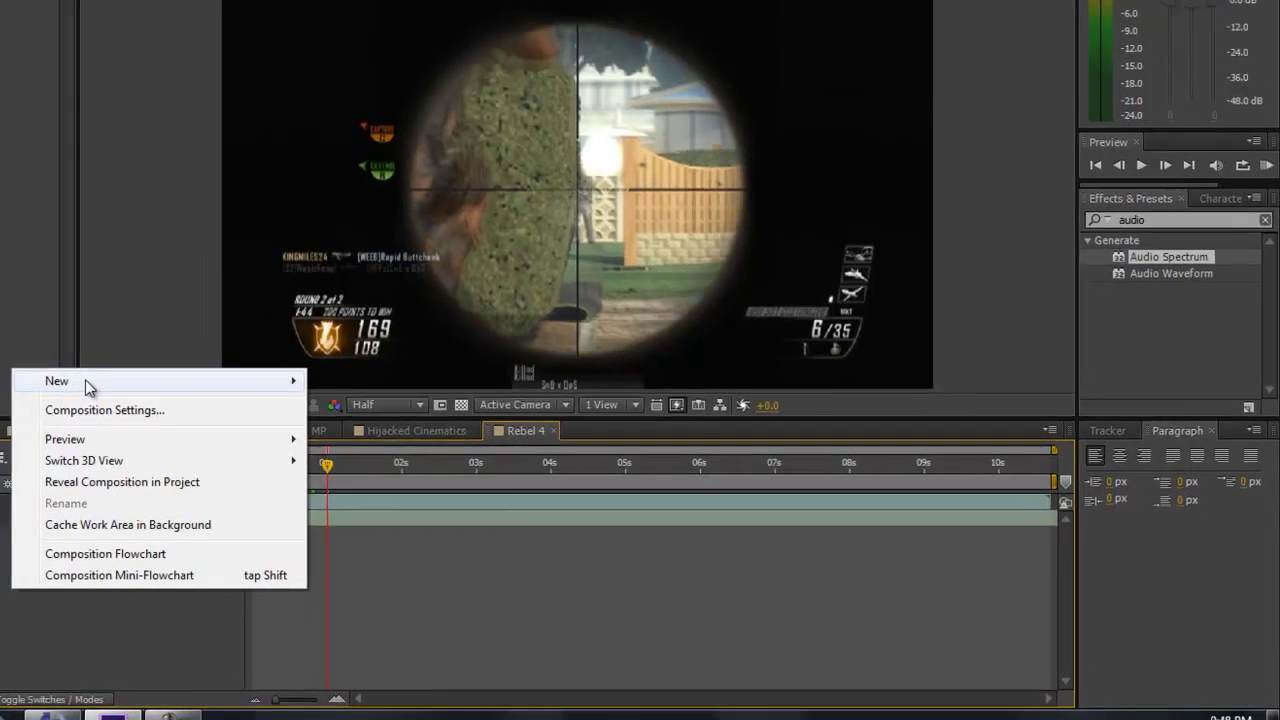
mouse_move(30, 374)
click(560, 456)
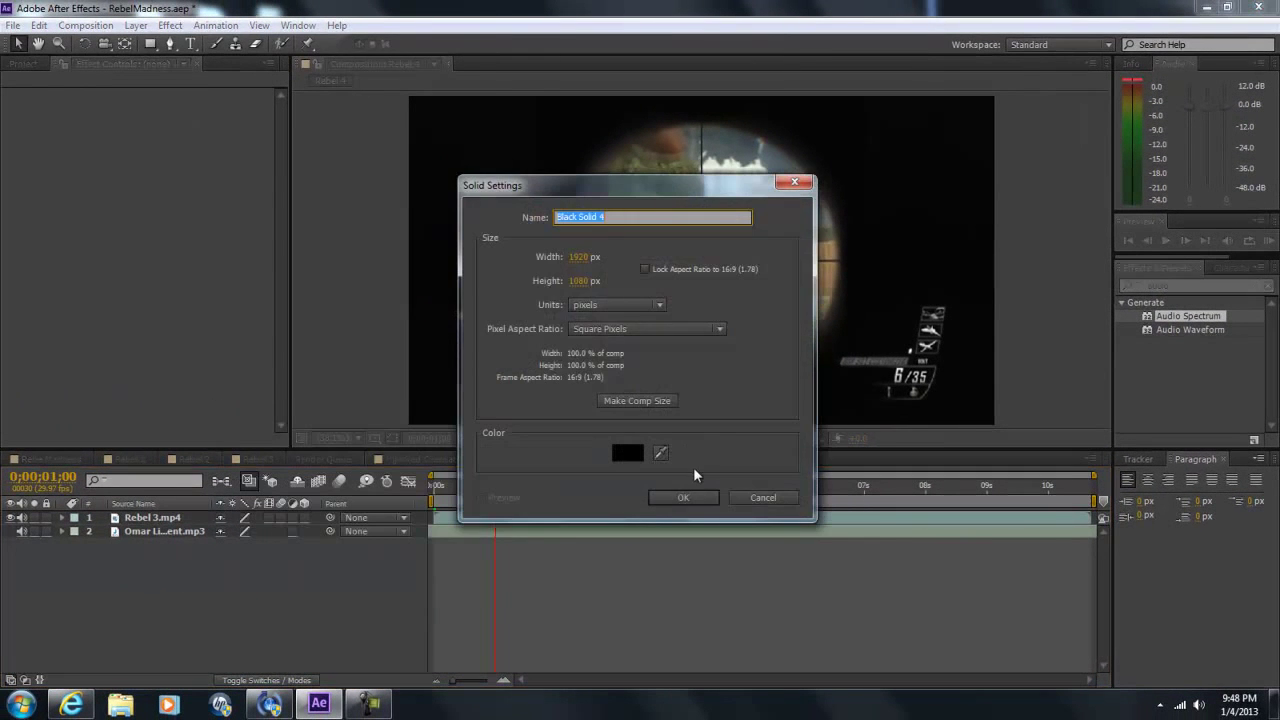
click(683, 498)
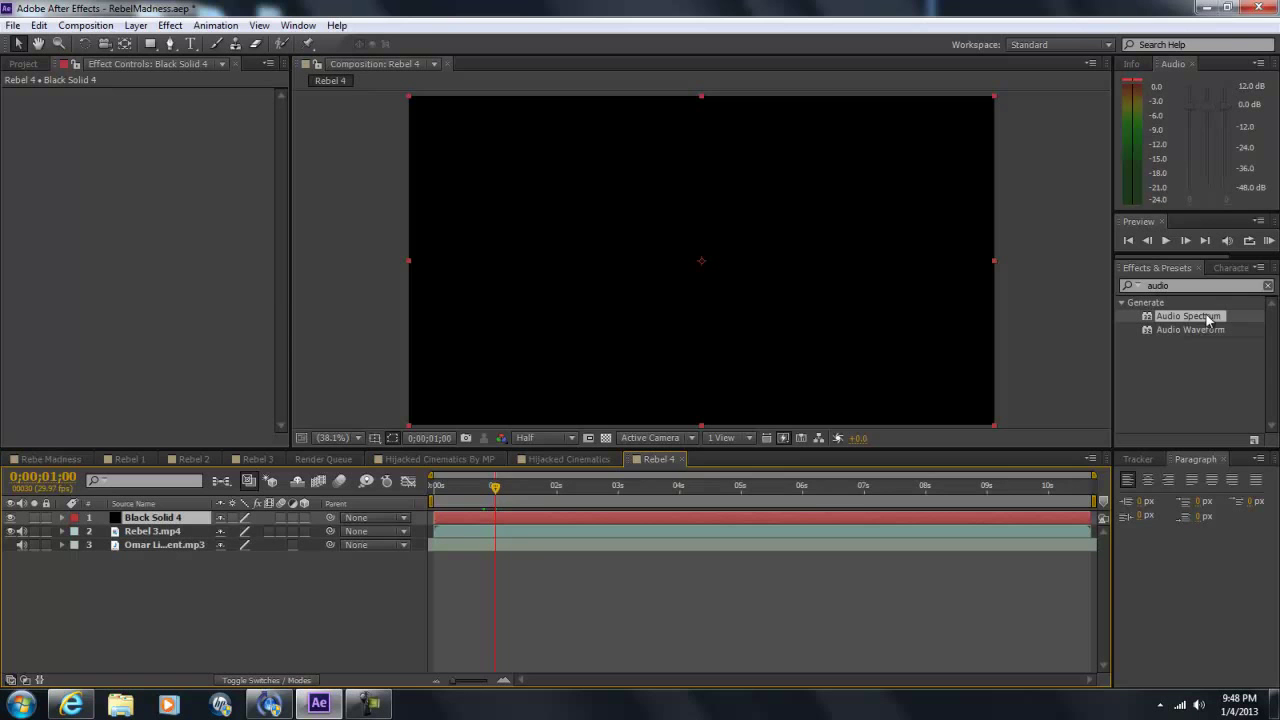
Apply Audio Spectrum to Black Solid 4 with Little Moment.mp3 as its audio layer.
drag(1206, 320, 793, 520)
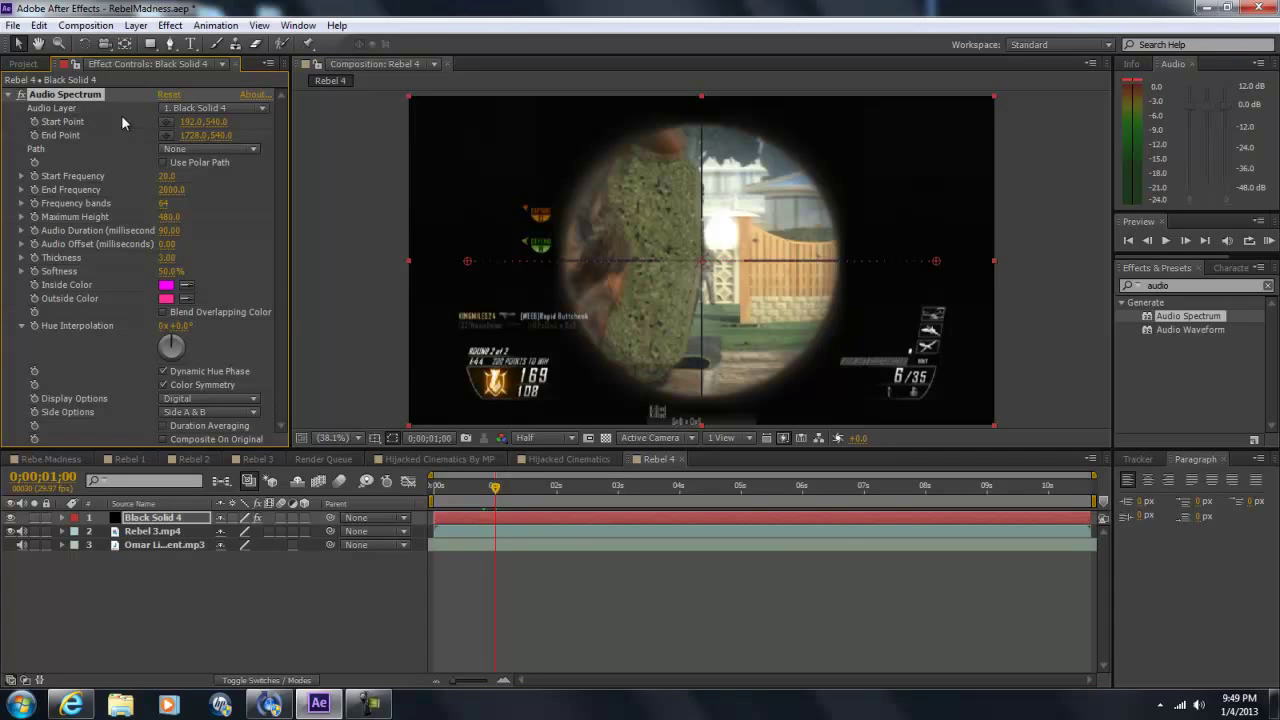
click(190, 110)
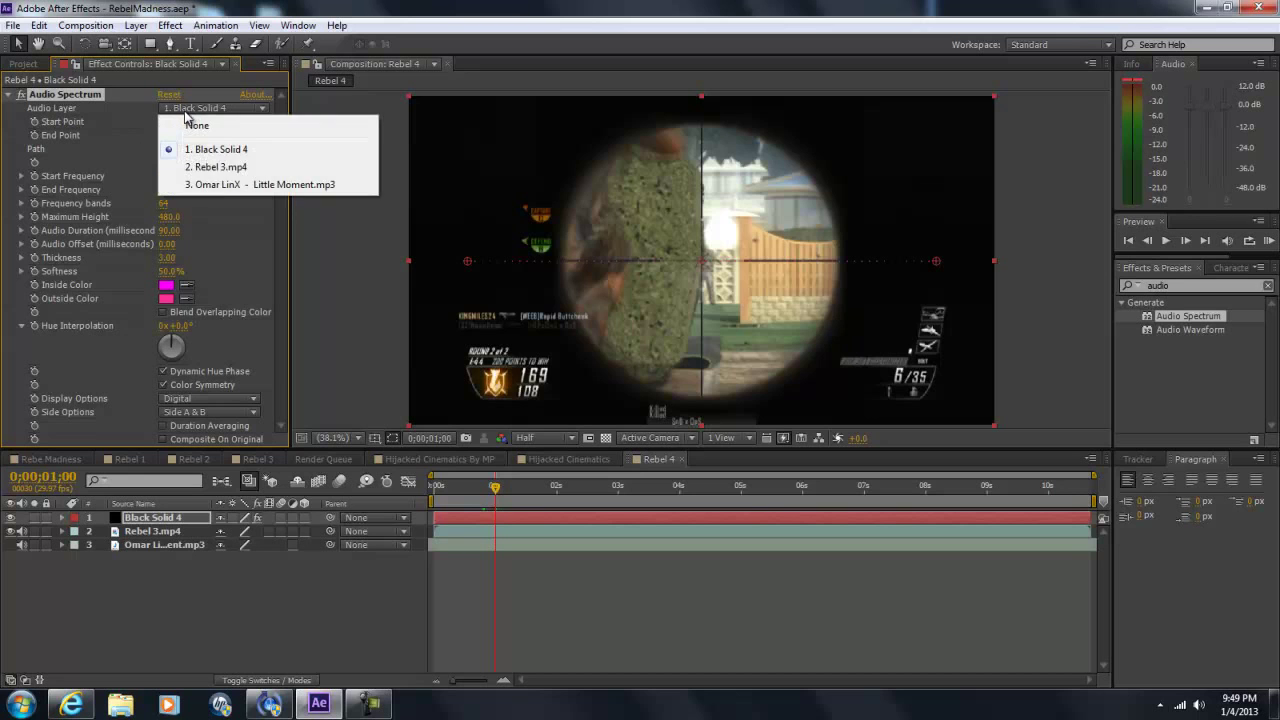
click(218, 184)
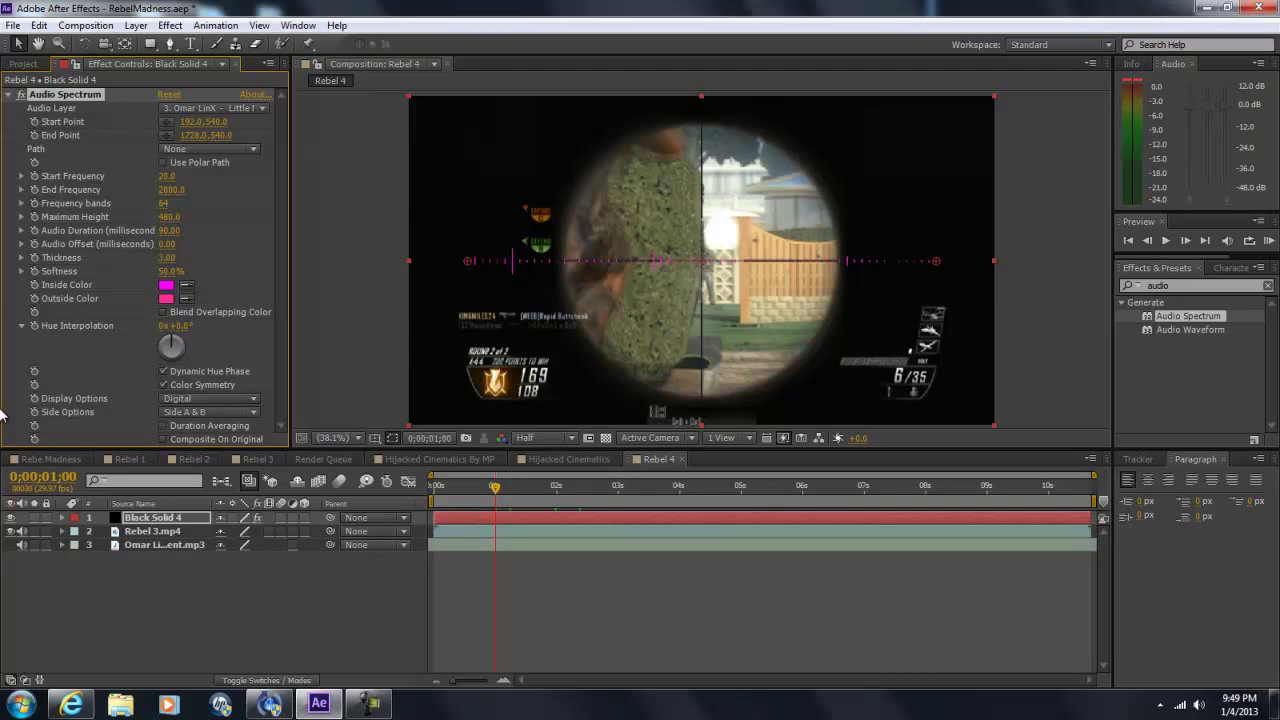
Set Audio Spectrum's Inside Color to blue (0042FF) and Outside Color to cyan (32FFE4).
click(167, 287)
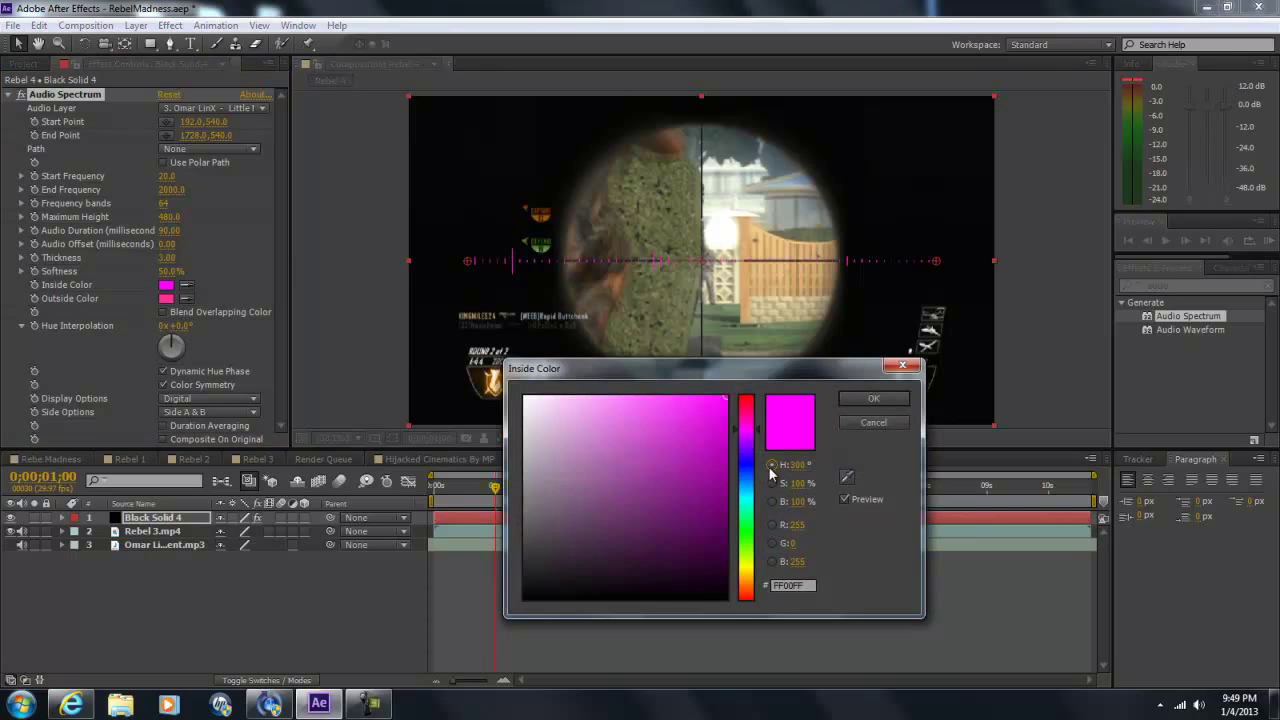
drag(748, 430, 748, 478)
click(872, 401)
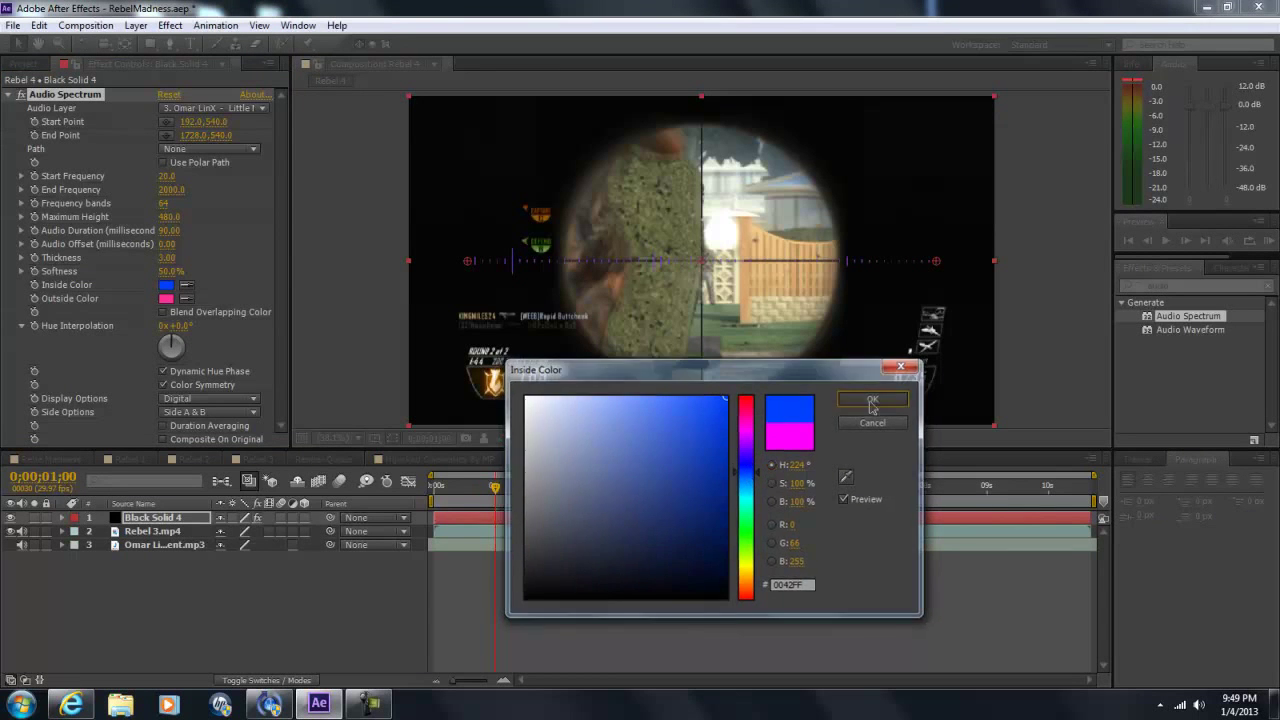
click(167, 299)
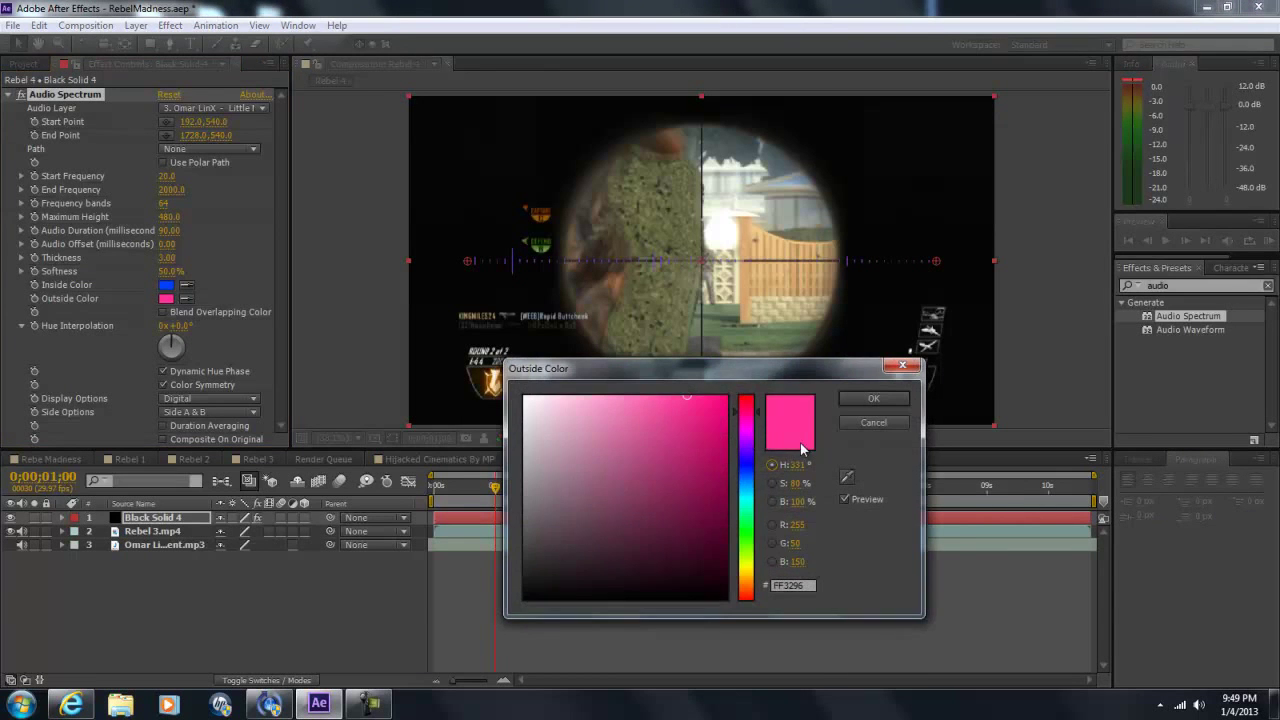
click(743, 508)
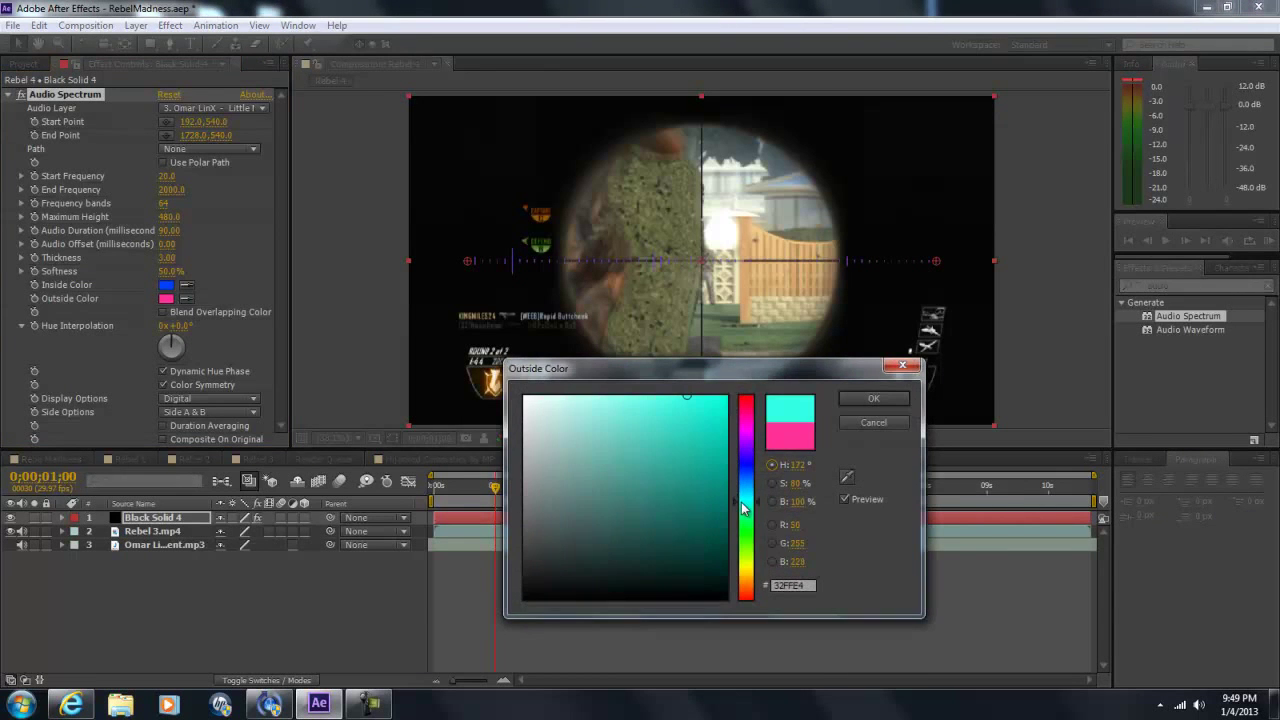
click(848, 399)
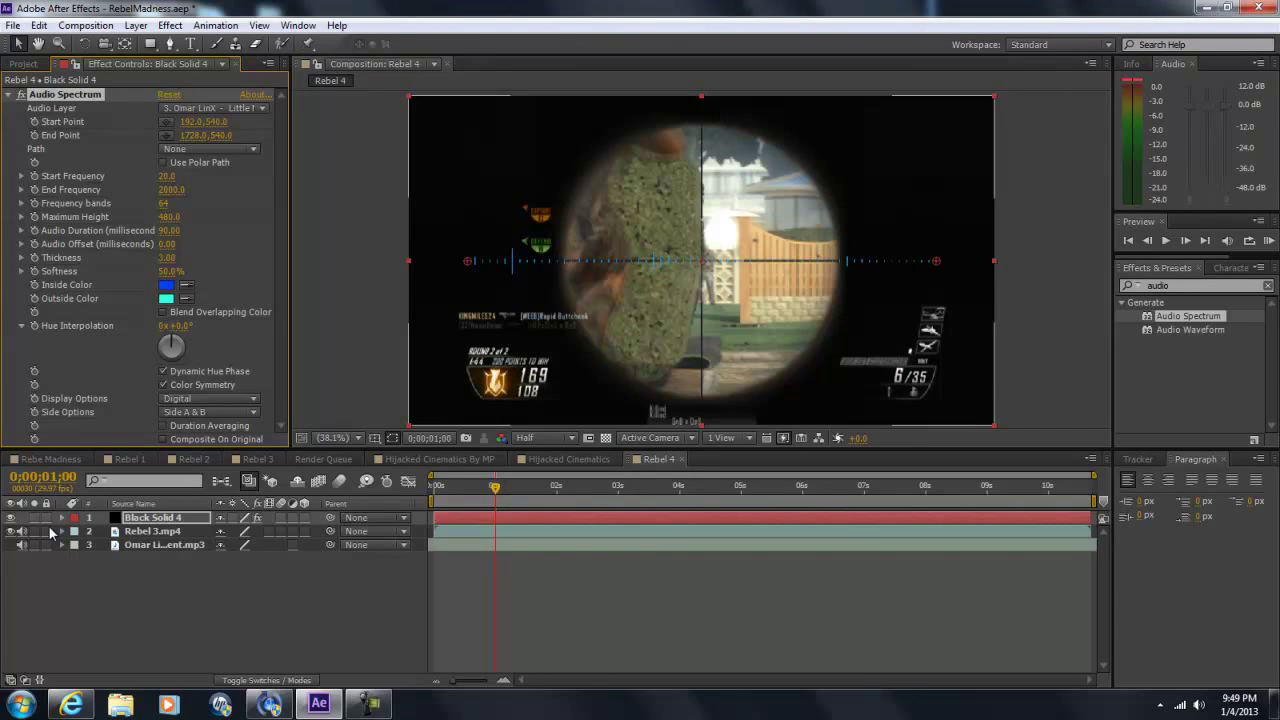
Set Audio Spectrum's Hue Interpolation to 1x+253° and Side Options to Side B.
click(50, 459)
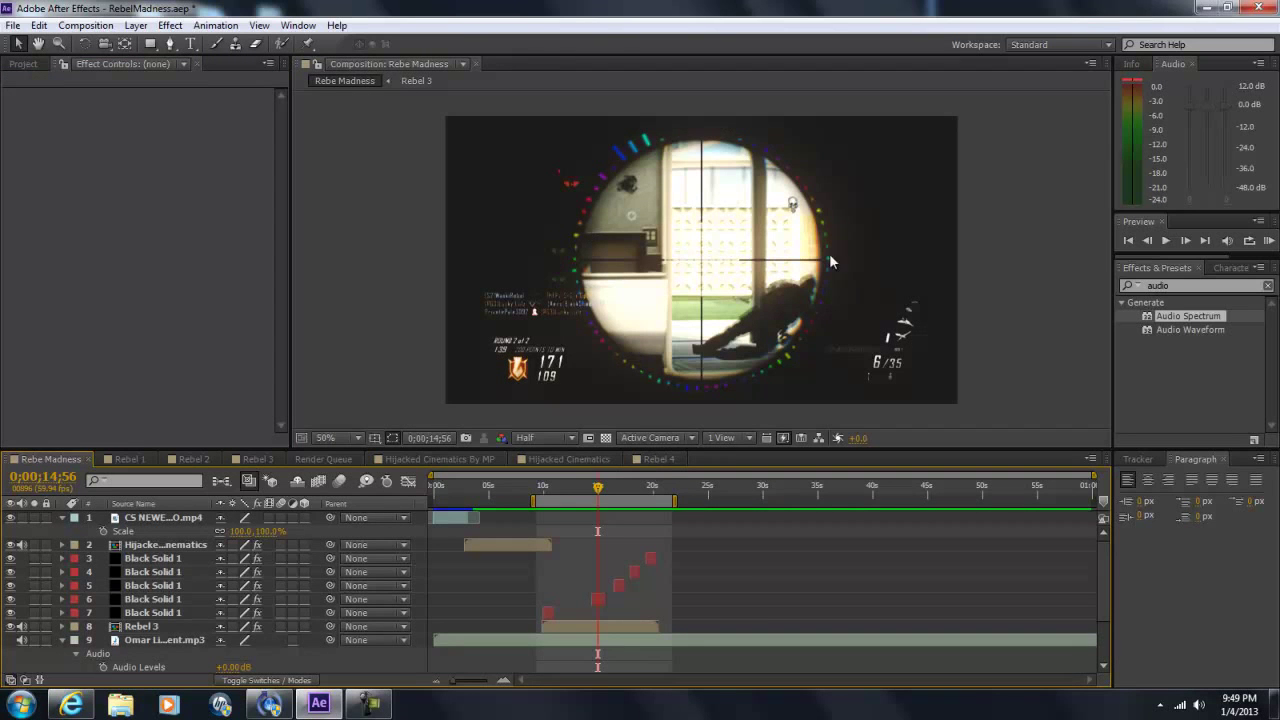
click(648, 462)
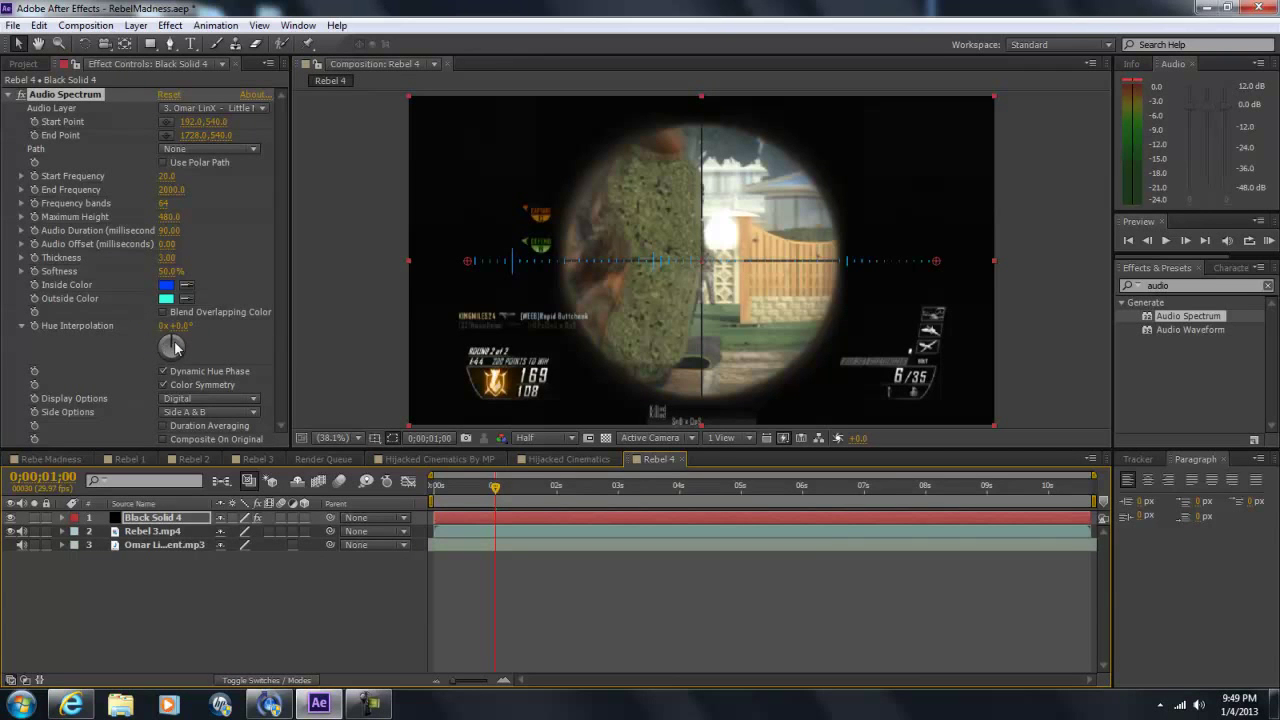
drag(174, 347, 113, 371)
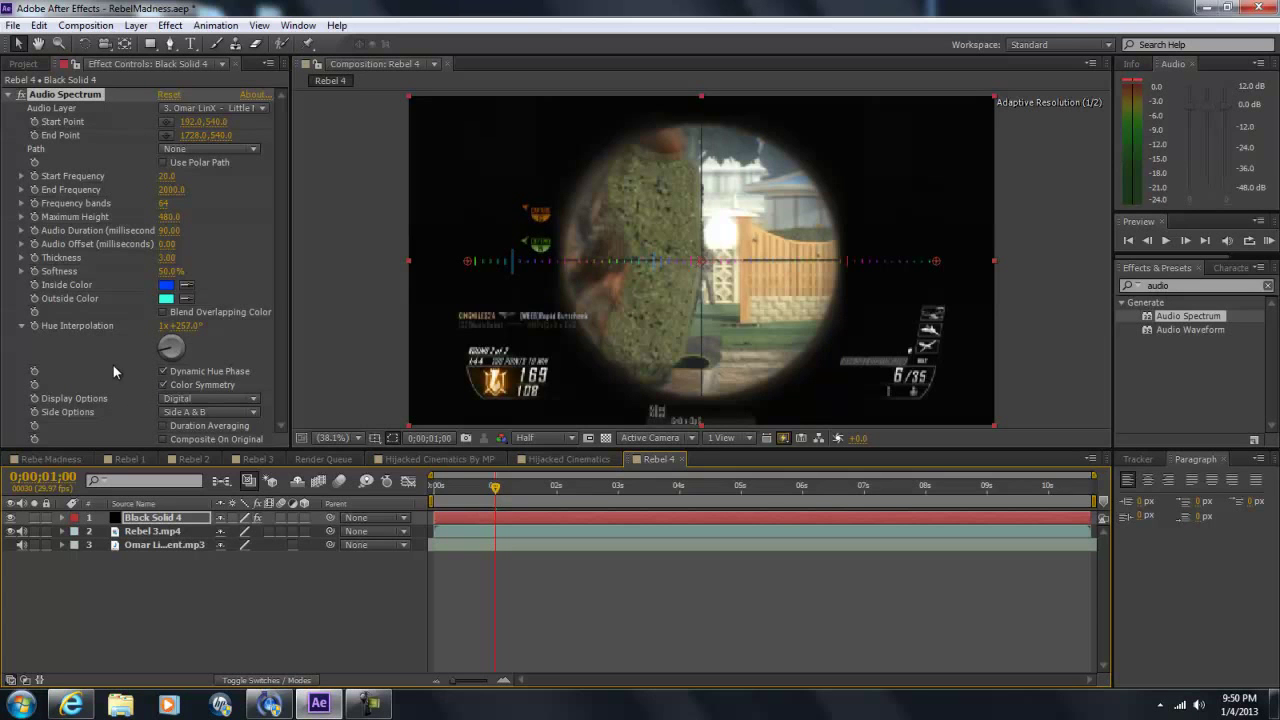
click(182, 415)
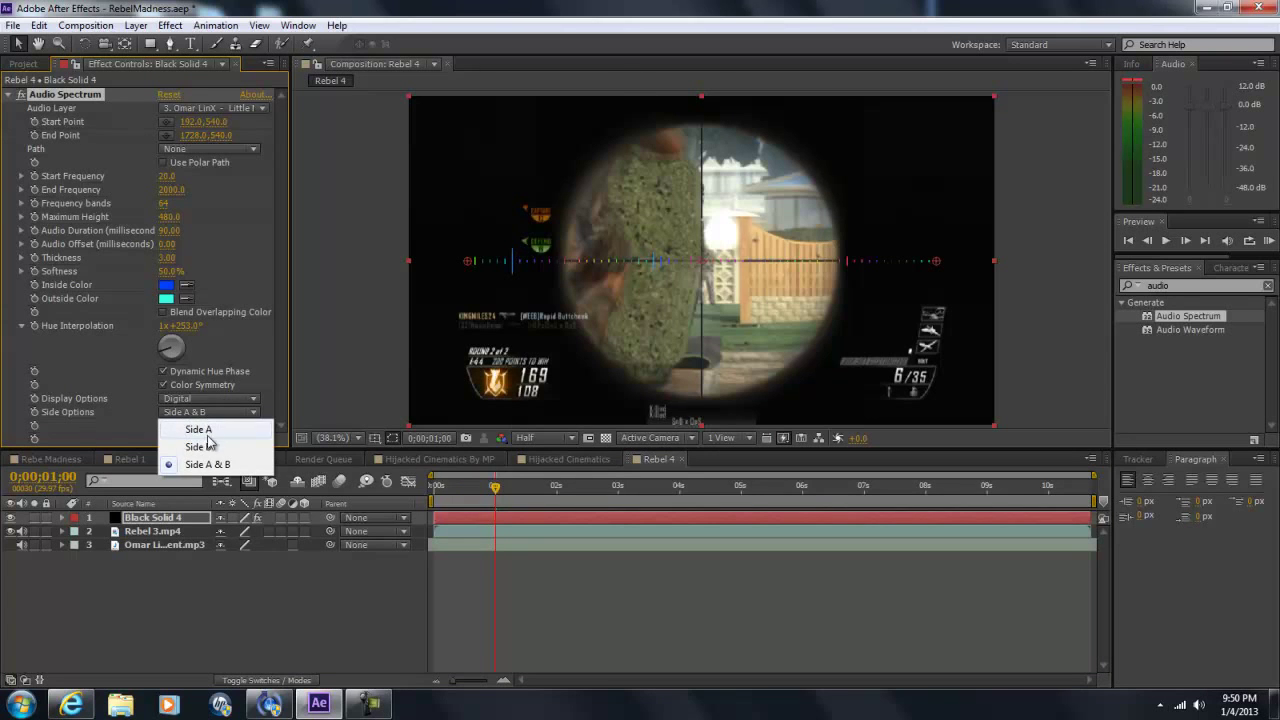
click(207, 452)
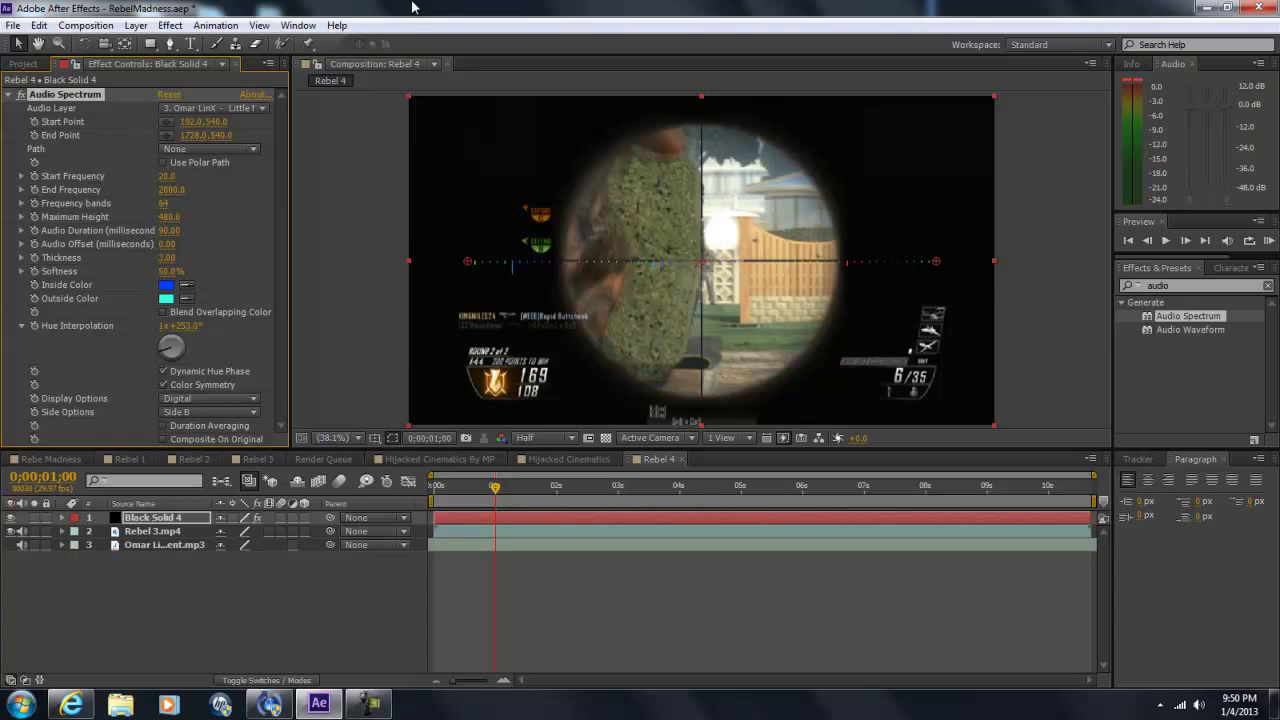
Search 'pola' and apply Polar Coordinates to Black Solid 4.
click(1180, 286)
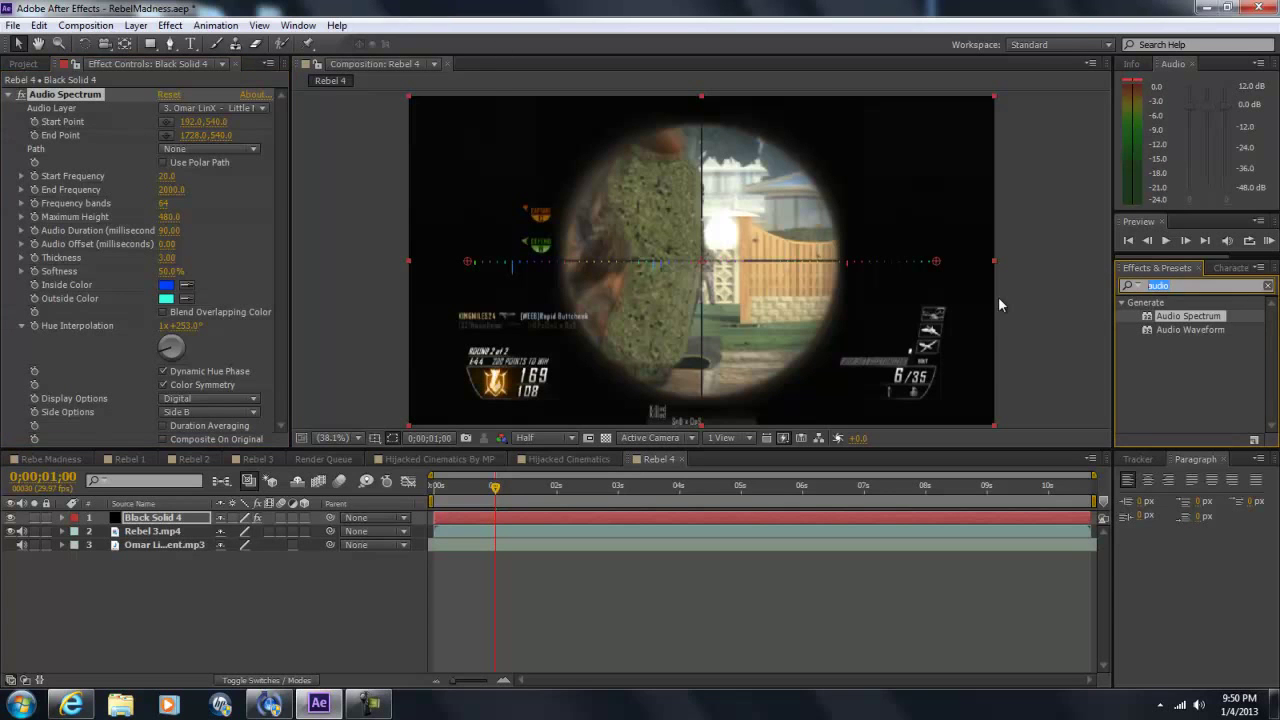
text(po)
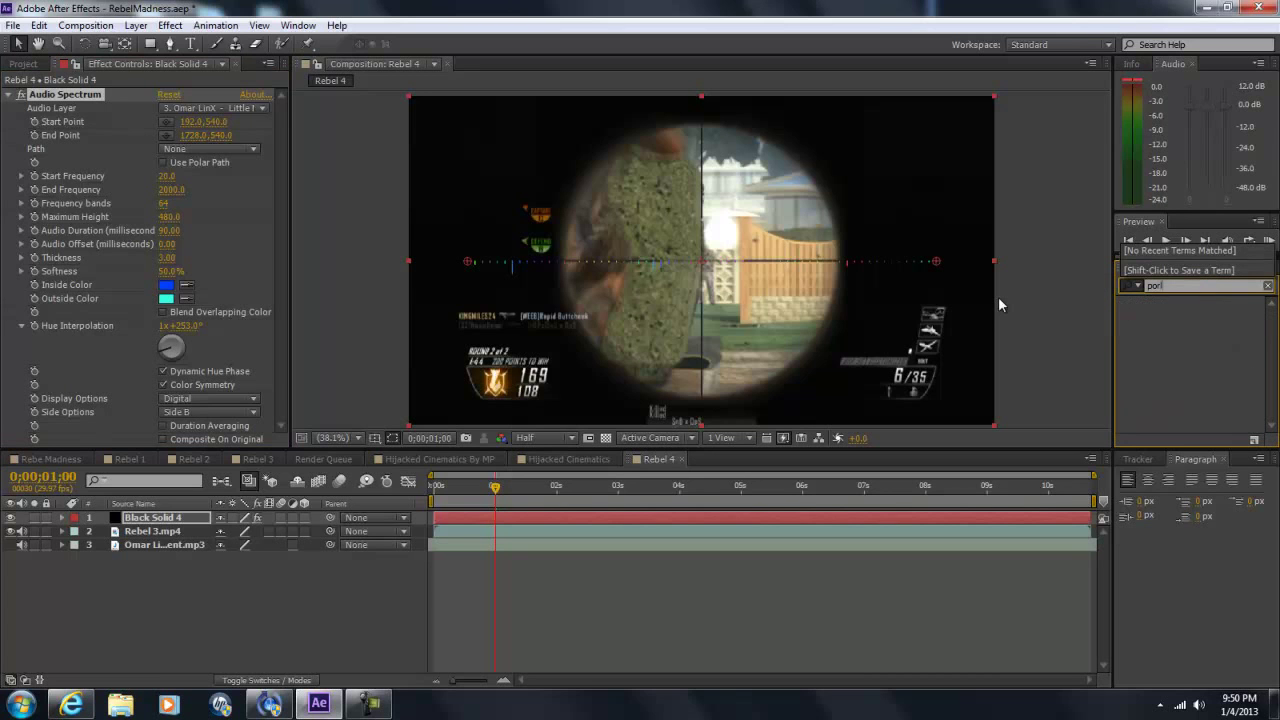
text(la)
click(1181, 318)
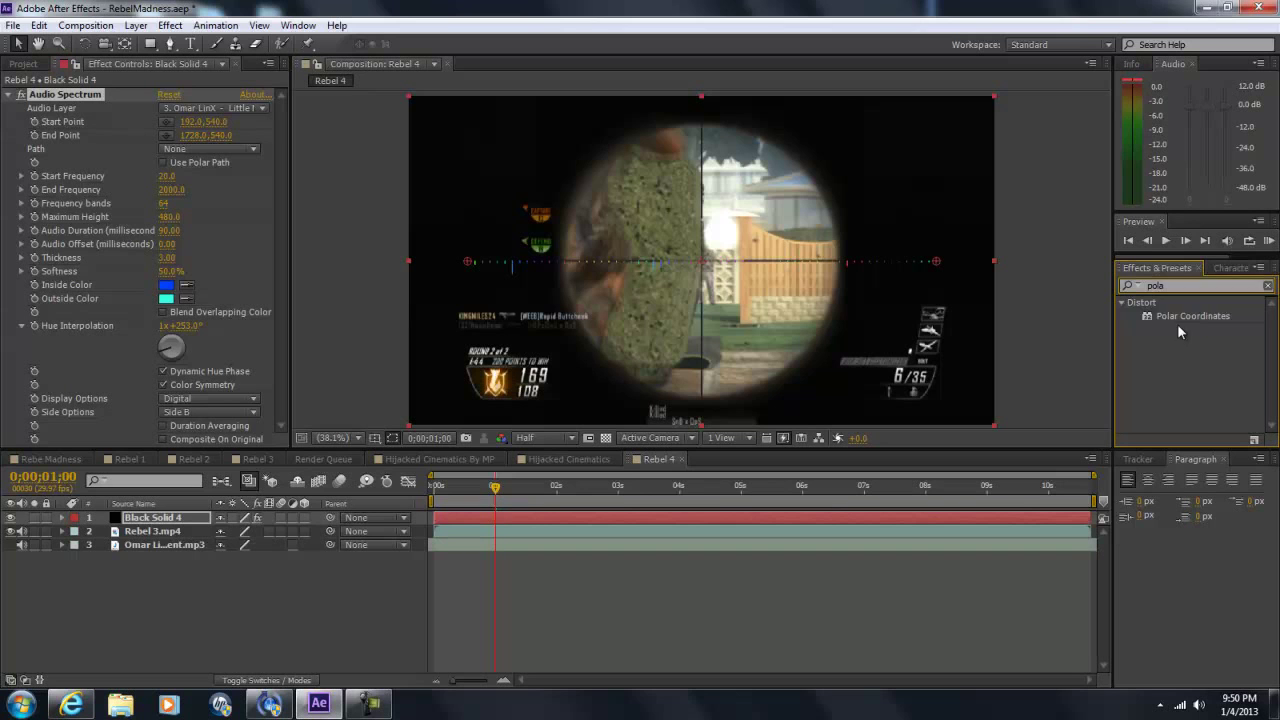
click(1189, 316)
drag(1189, 316, 763, 510)
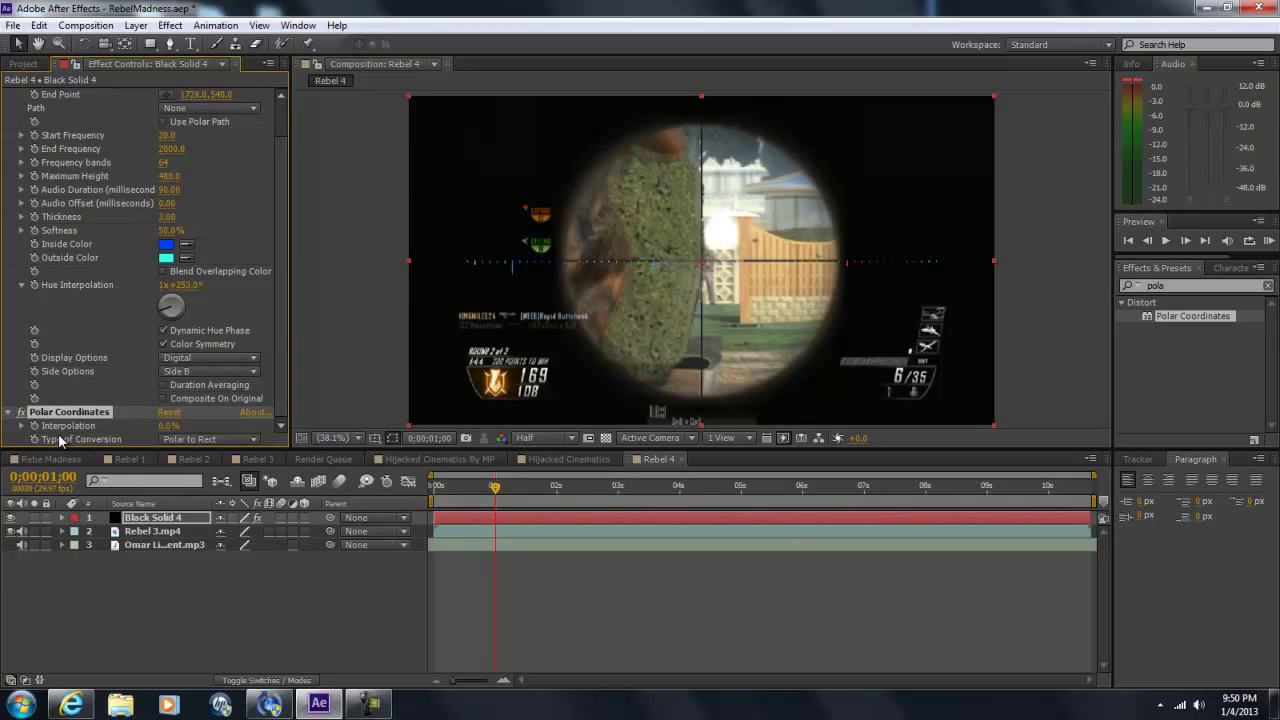
Set Polar Coordinates to Rect to Polar with Interpolation at 63%.
mouse_move(166, 432)
mouse_down()
mouse_move(180, 424)
mouse_move(150, 434)
mouse_up()
click(240, 440)
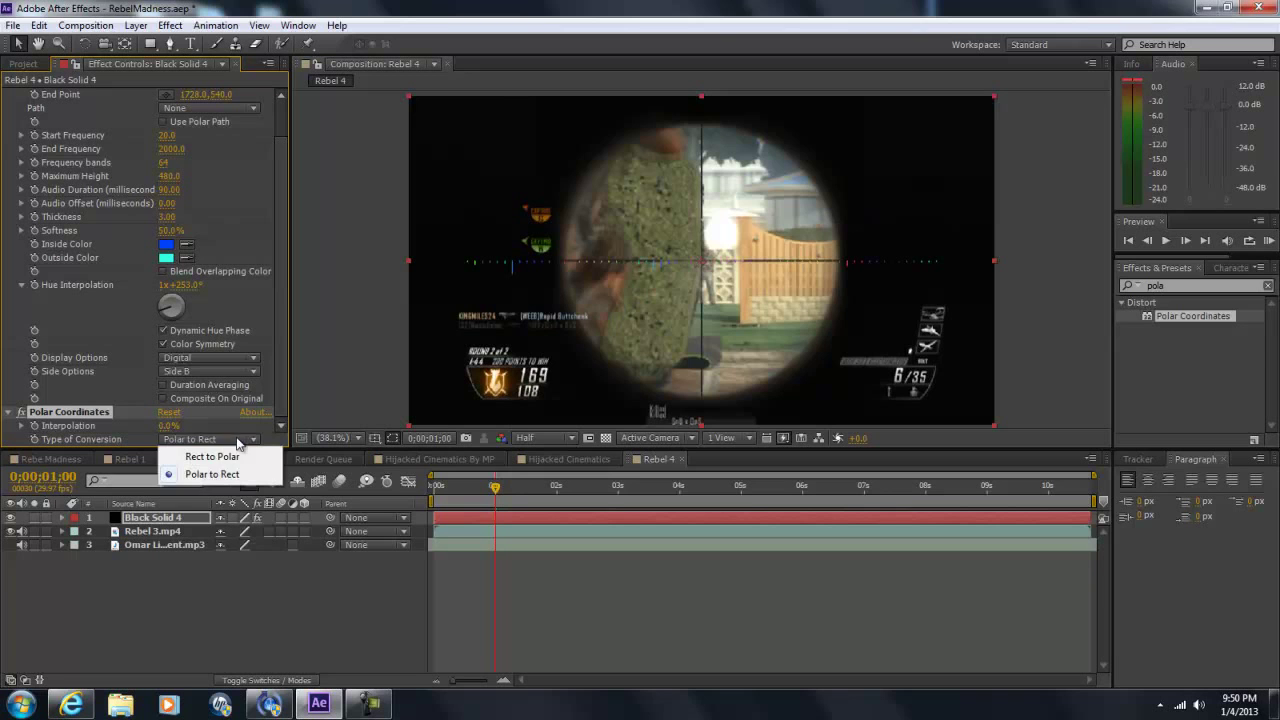
click(220, 451)
mouse_move(168, 427)
mouse_down()
mouse_move(198, 432)
mouse_move(188, 448)
mouse_move(172, 437)
mouse_move(183, 421)
mouse_up()
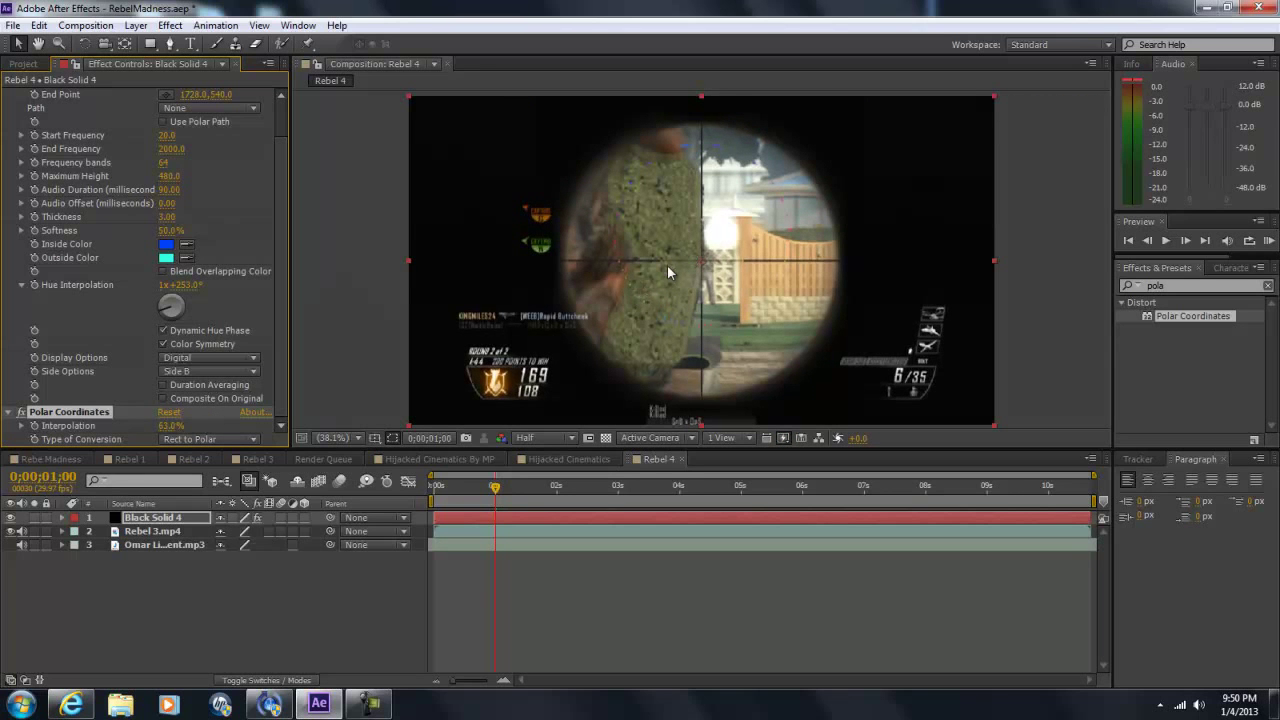
Check the ring at 0;00;03;21 and 0;00;06;10, return to 0;00;01;00, and deselect the solid.
click(660, 487)
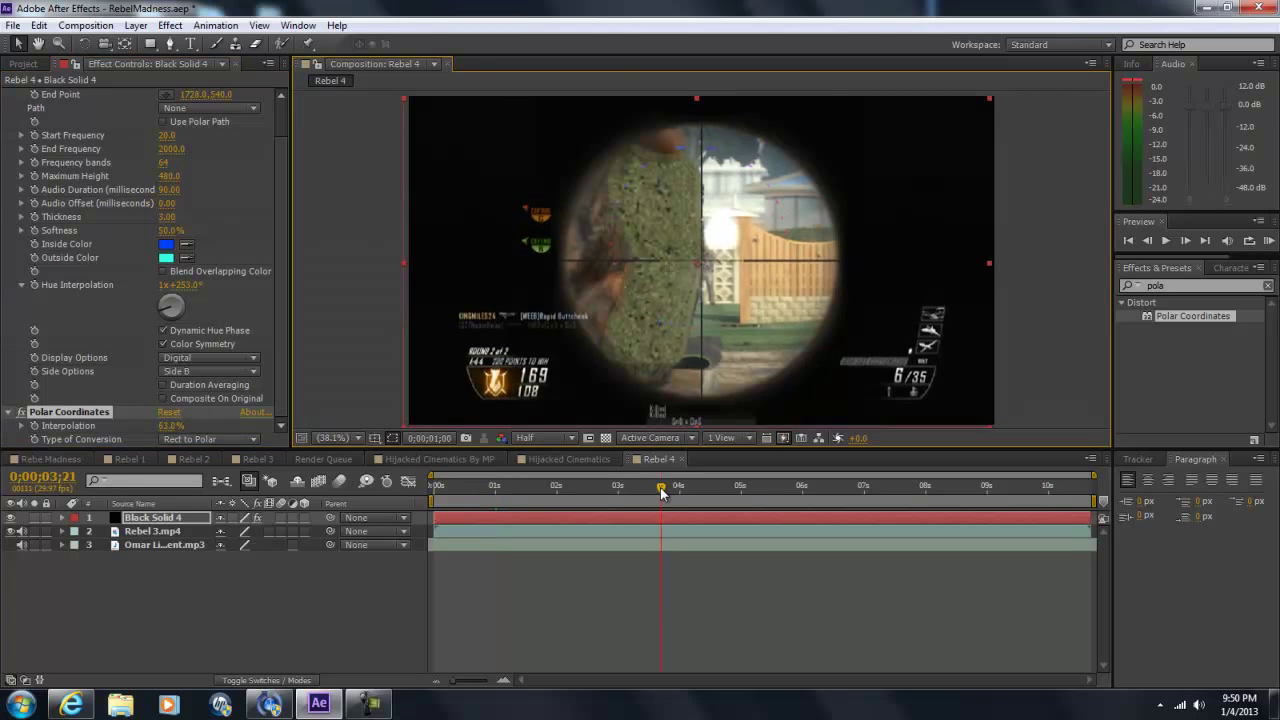
click(823, 490)
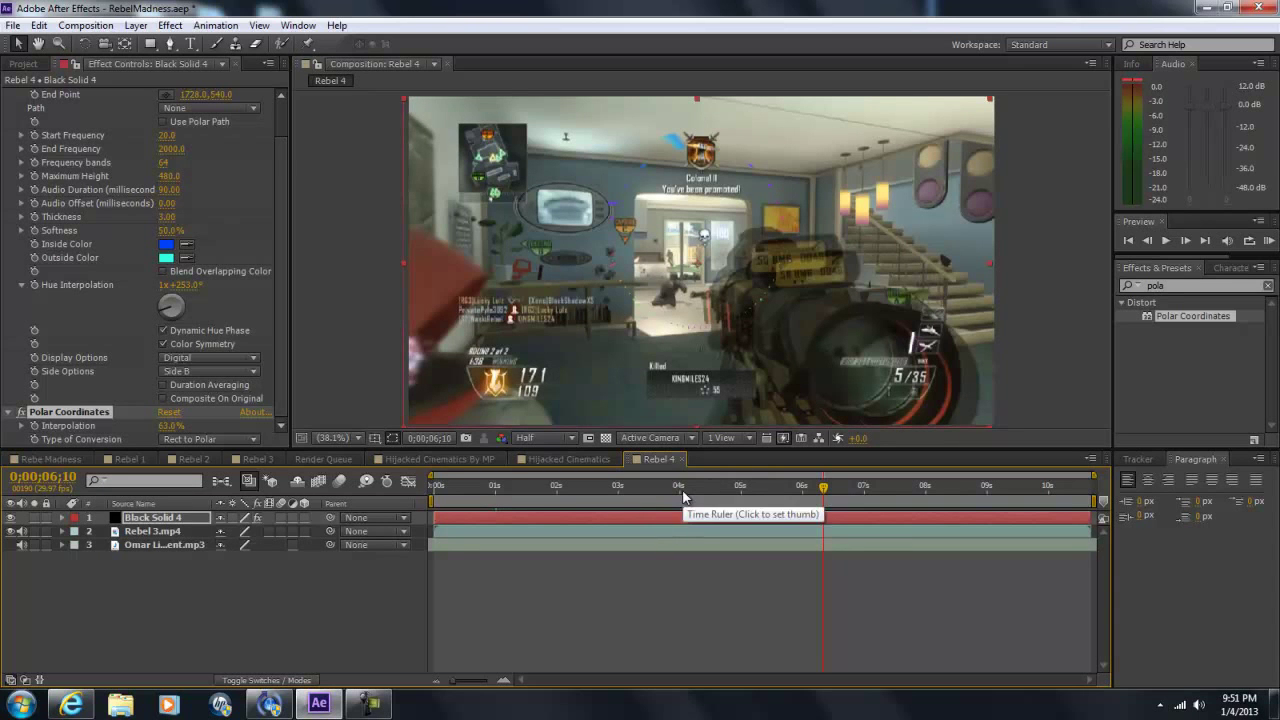
key(j)
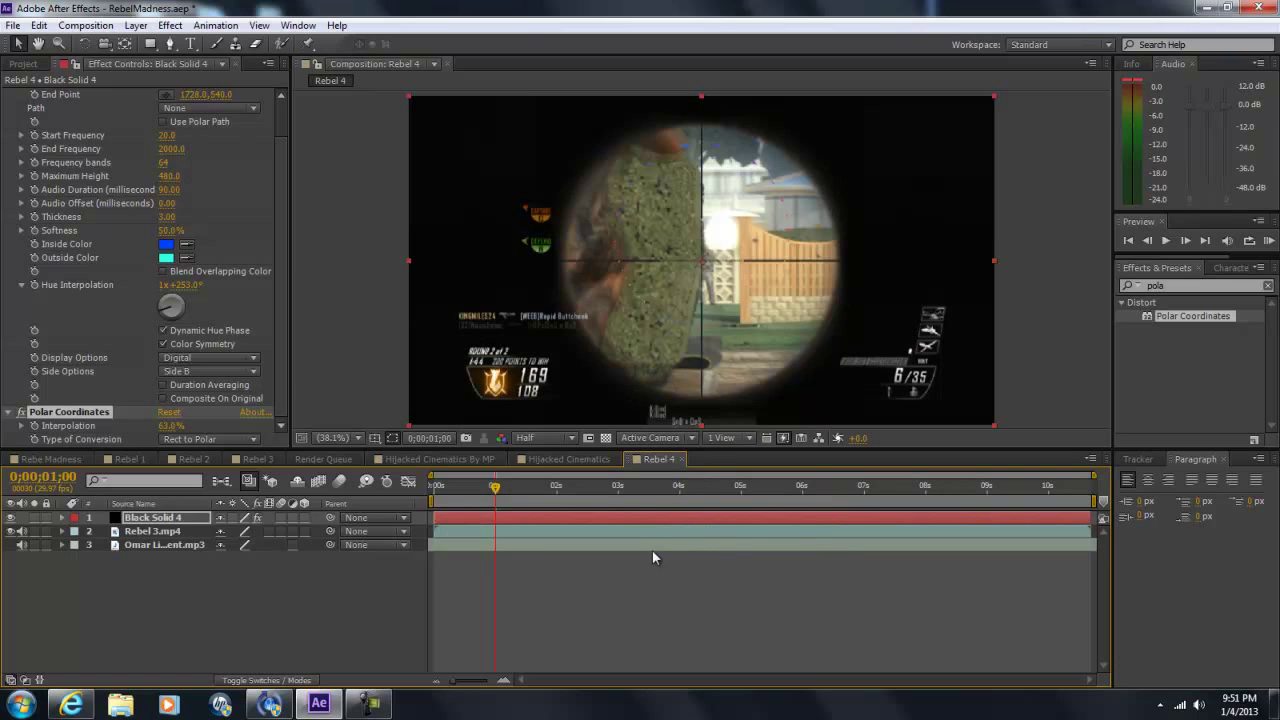
click(652, 552)
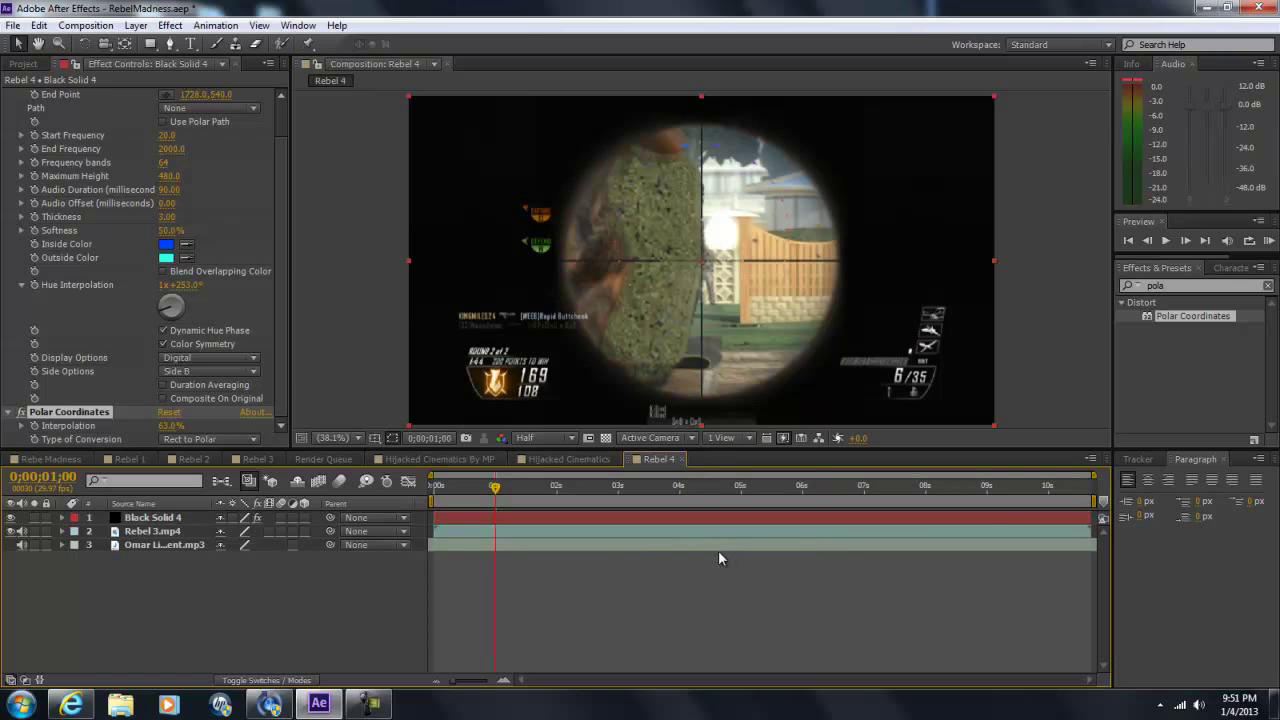
Scale up Black Solid 4 and move it so the rainbow ring sits over the sniper scope.
click(718, 546)
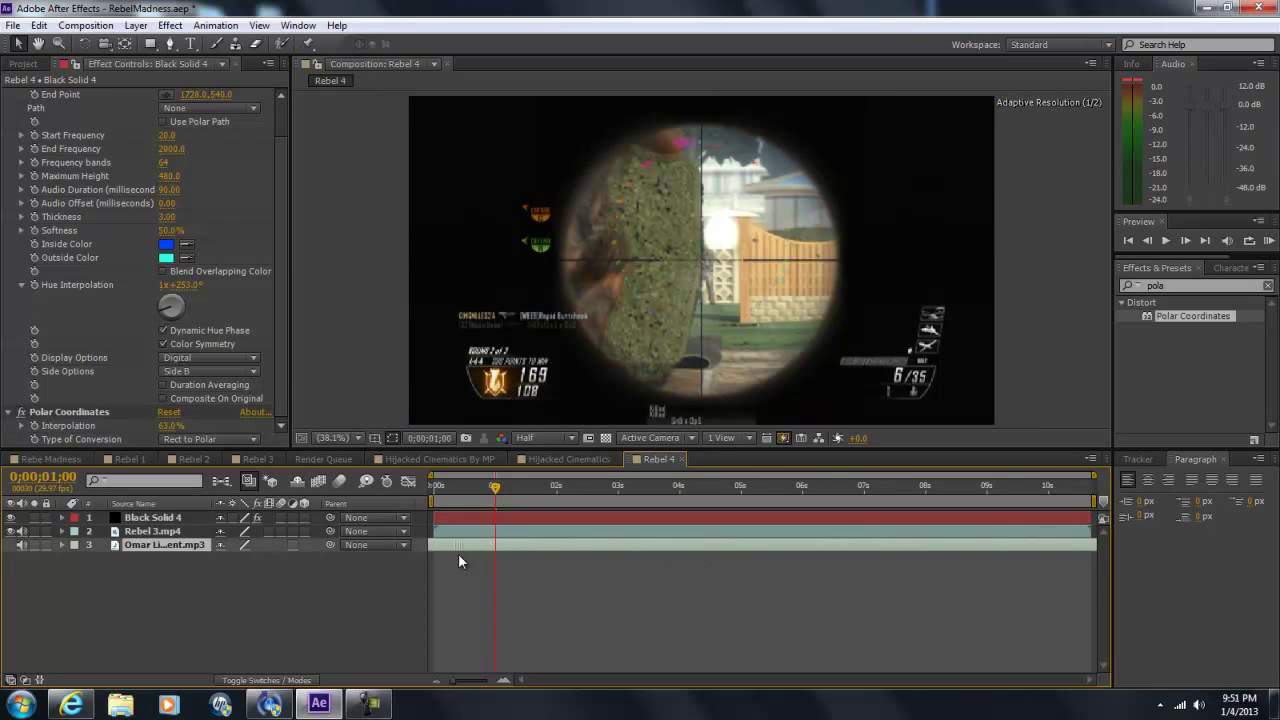
click(205, 517)
scroll(676, 214, down, 1)
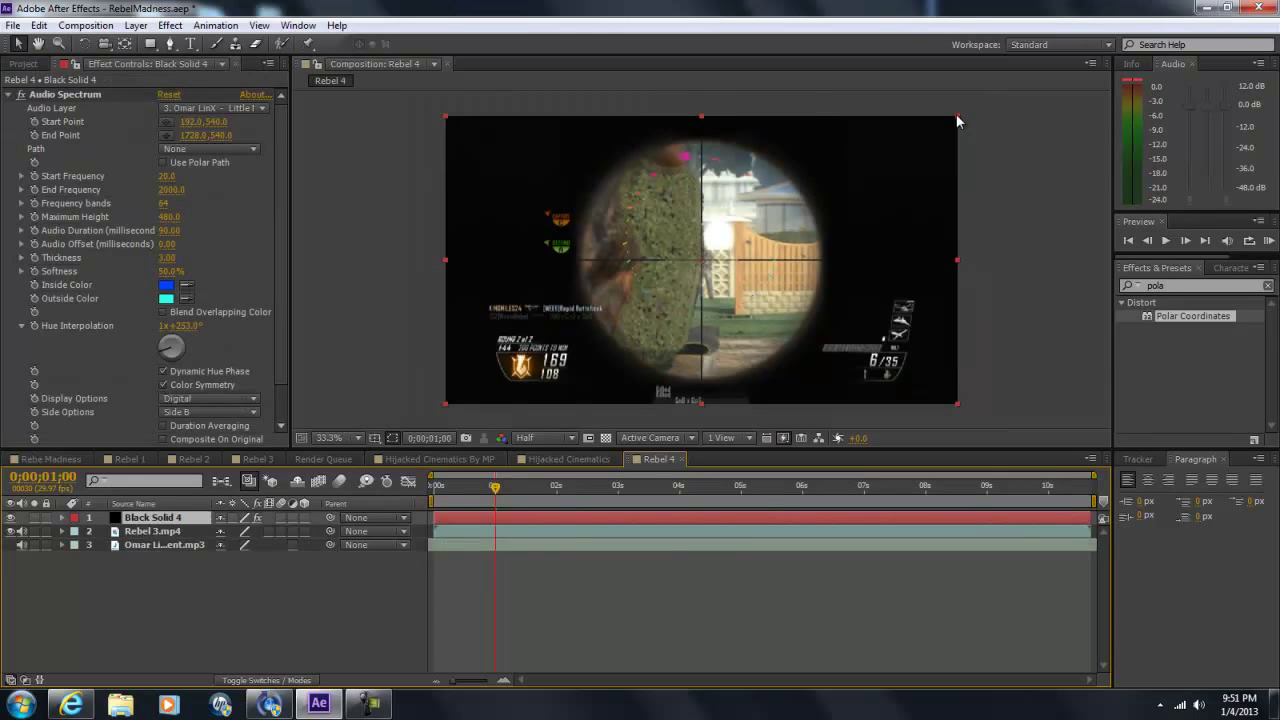
drag(981, 106, 1081, 40)
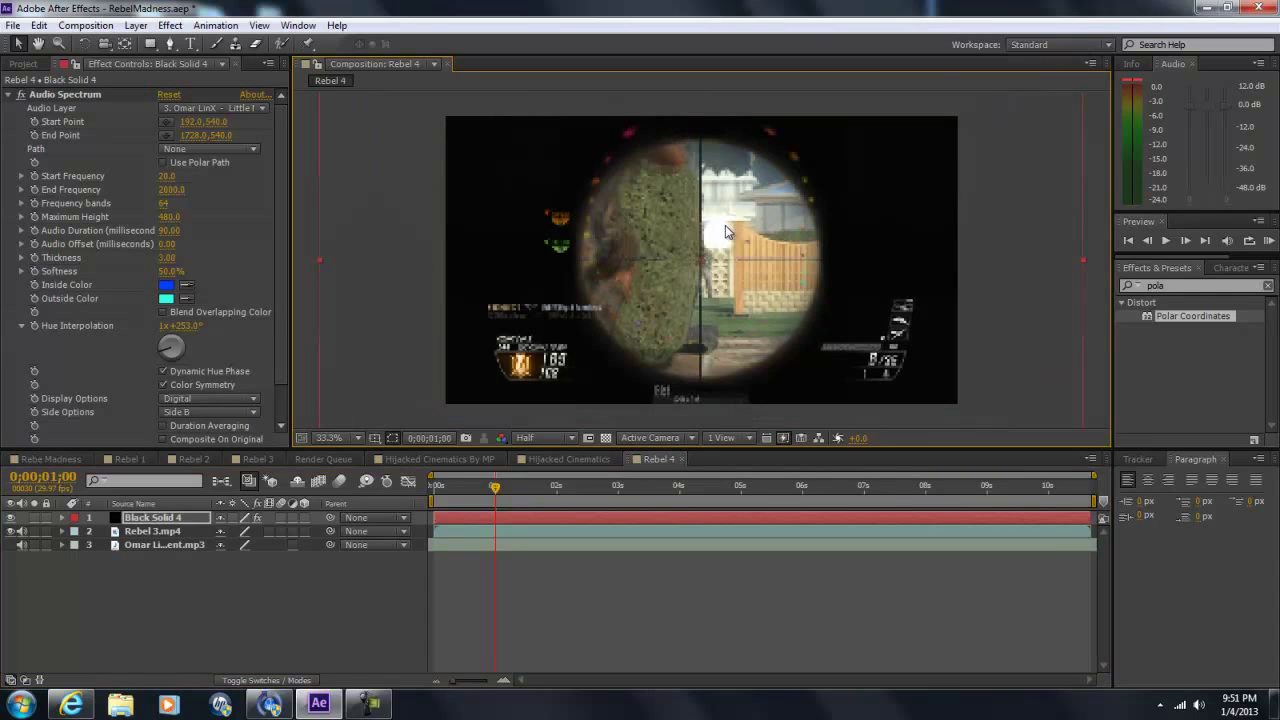
drag(725, 225, 726, 263)
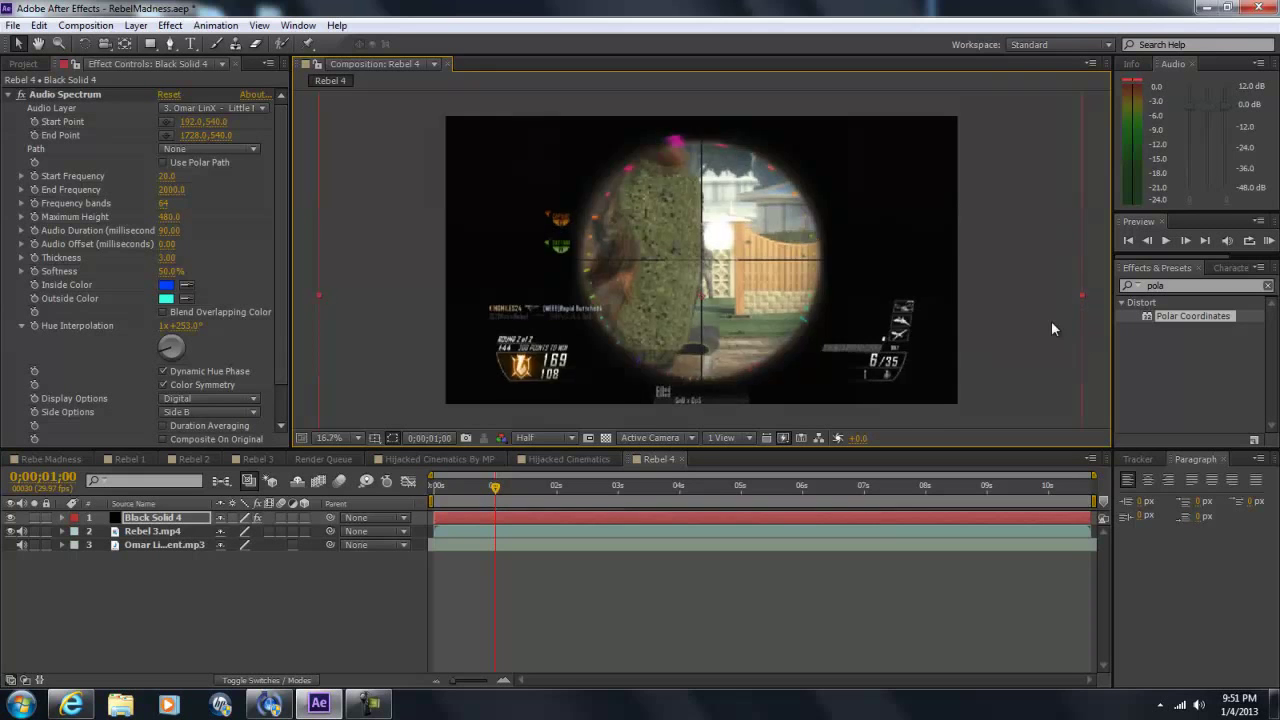
key(comma)
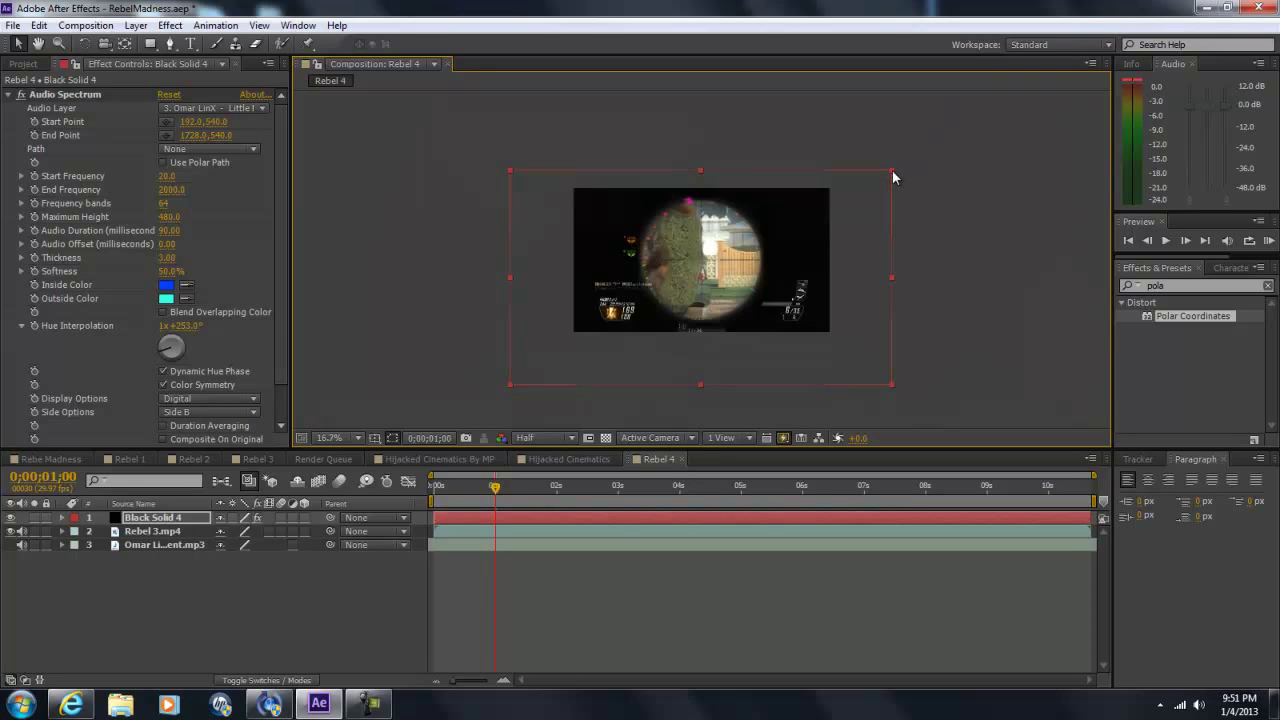
drag(892, 170, 907, 163)
scroll(776, 242, up, 2)
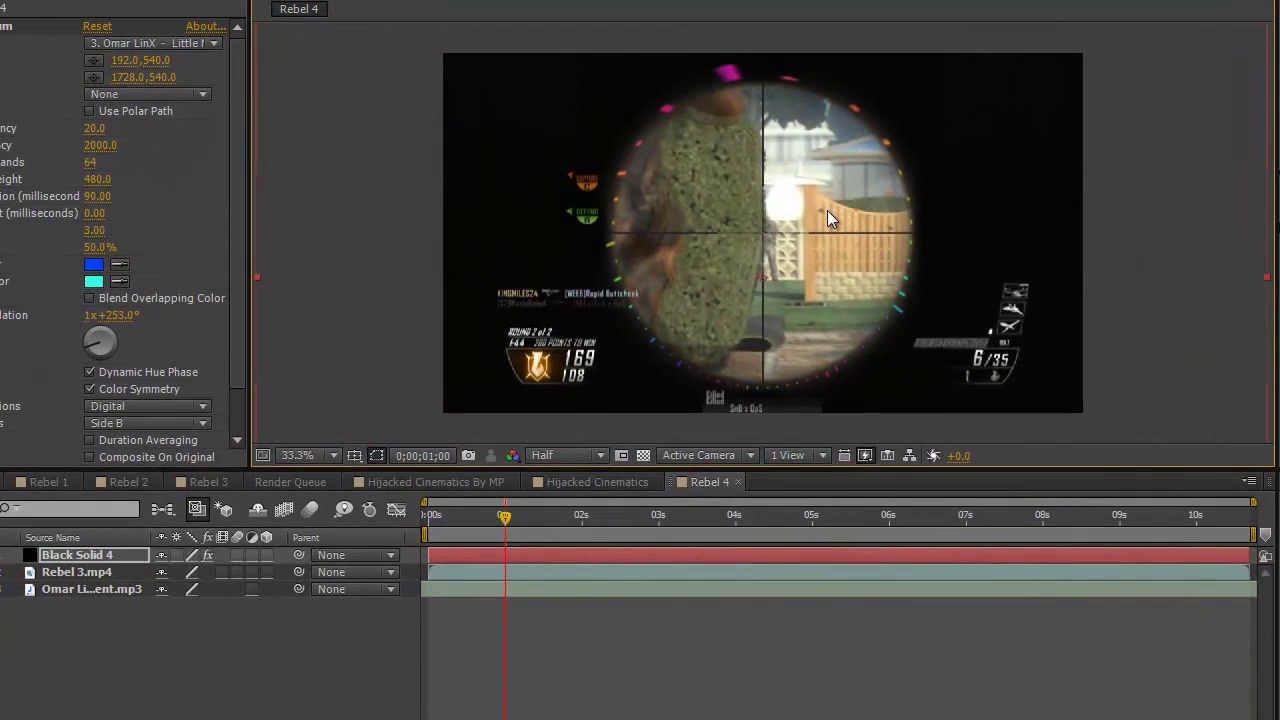
drag(820, 221, 818, 213)
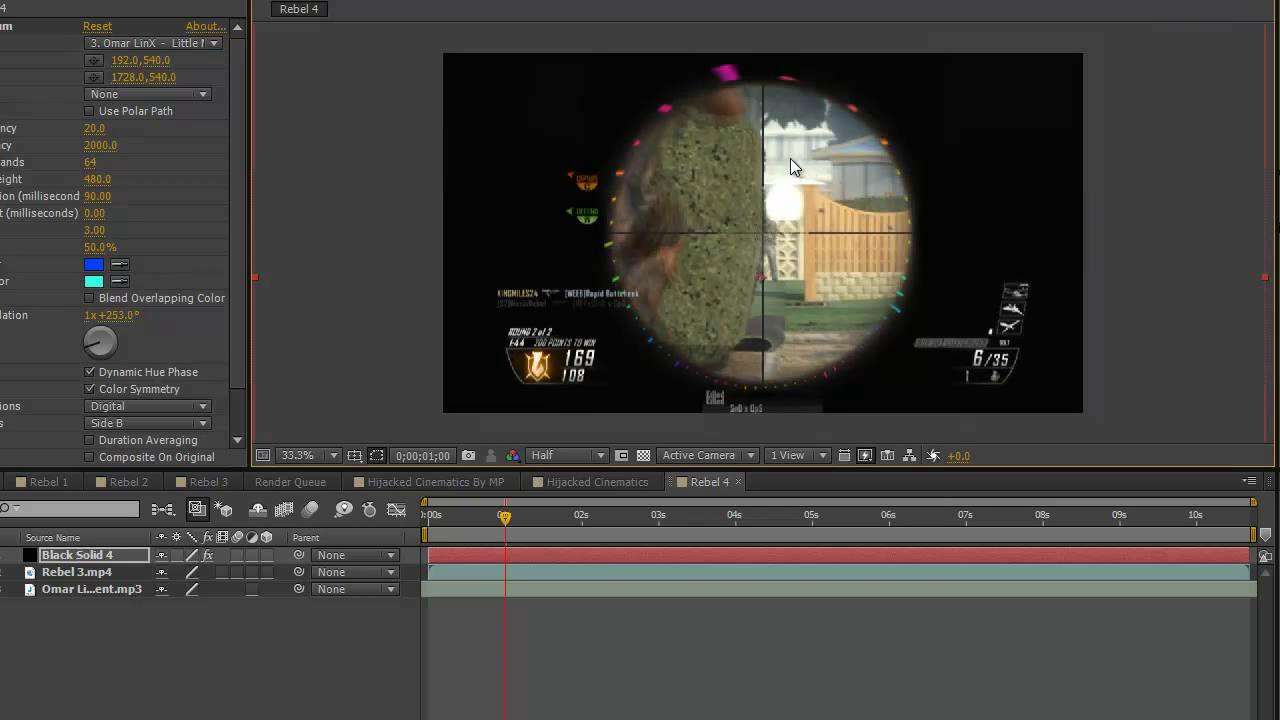
click(731, 516)
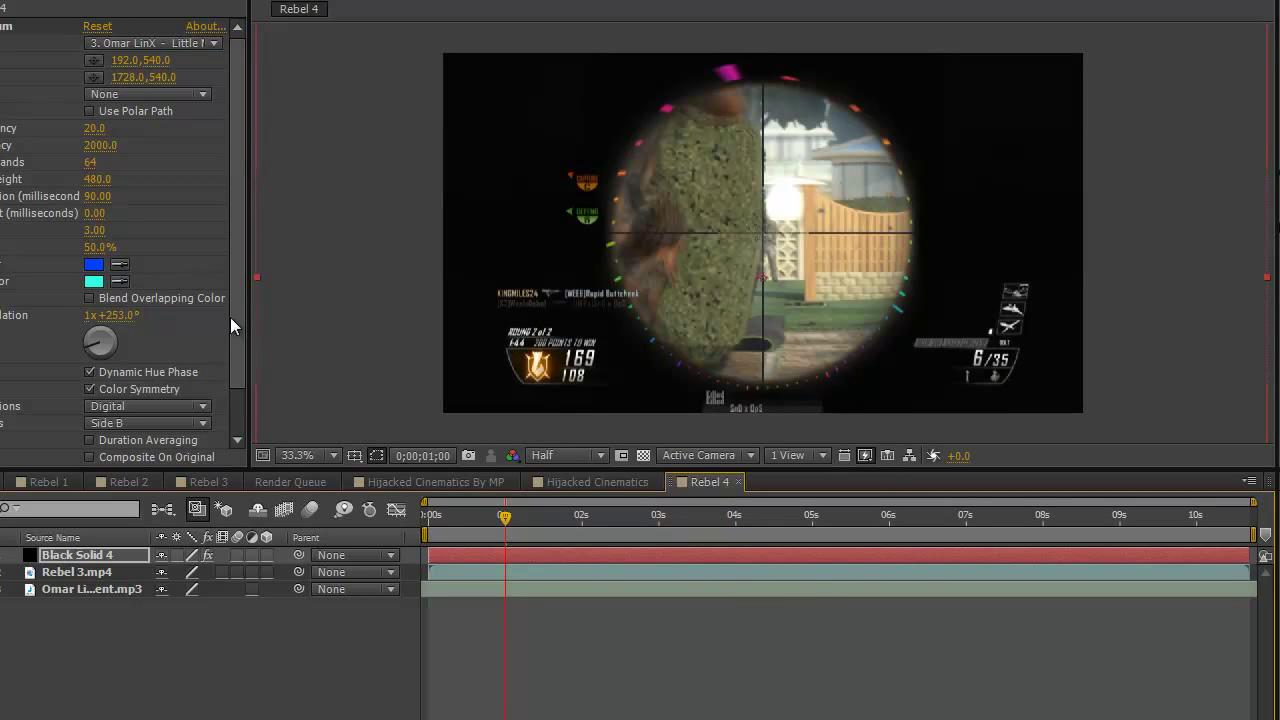
Raise Polar Coordinates Interpolation to 79% and move the spectrum ring up over the scope.
scroll(224, 349, down, 3)
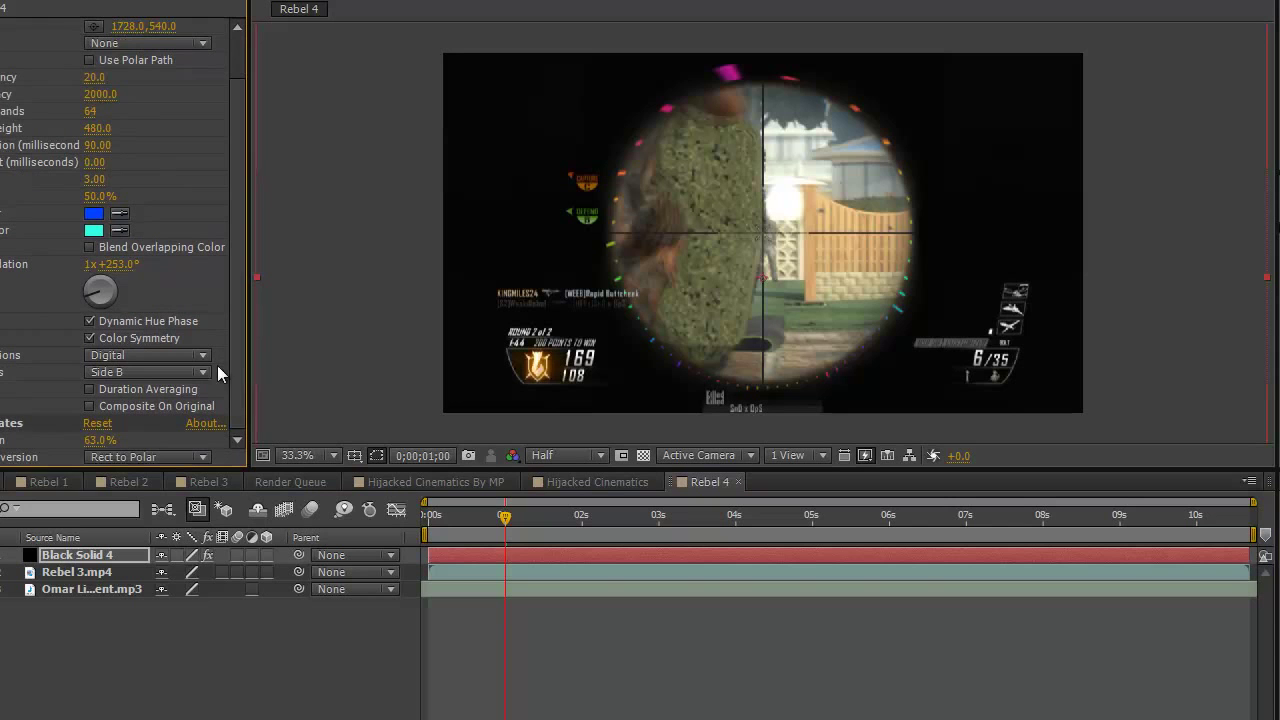
drag(98, 446, 110, 438)
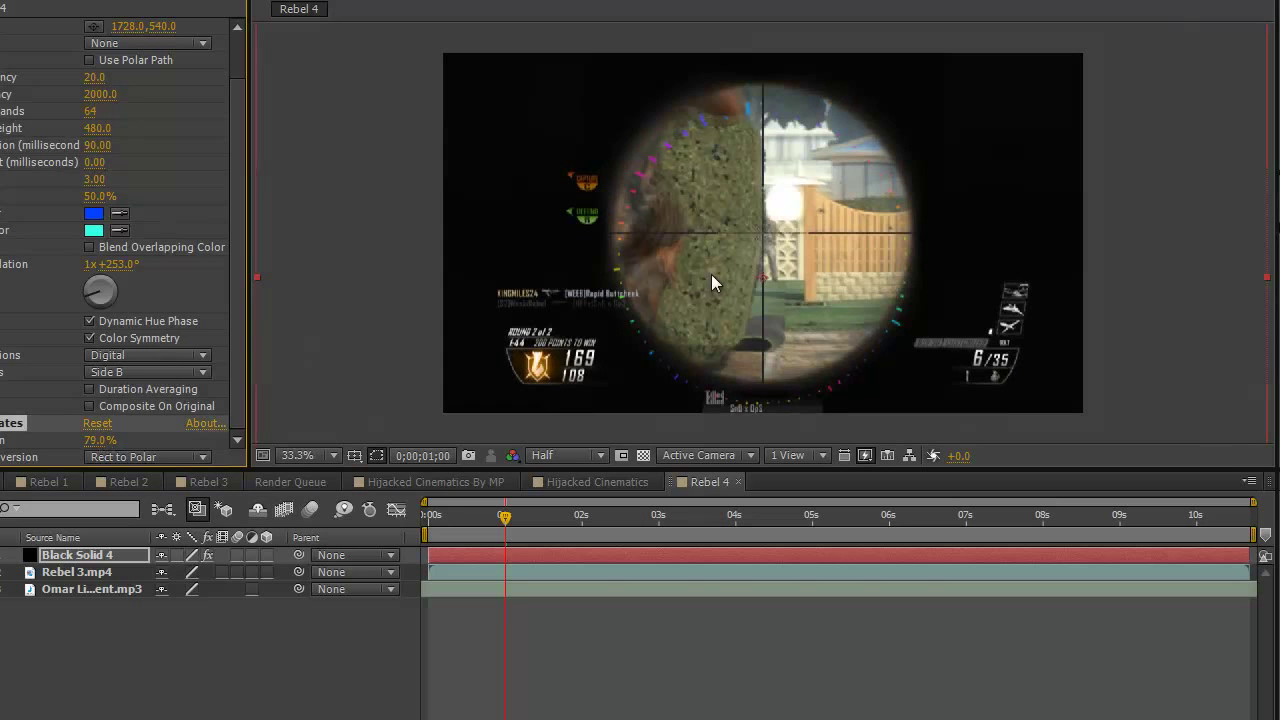
drag(744, 279, 737, 254)
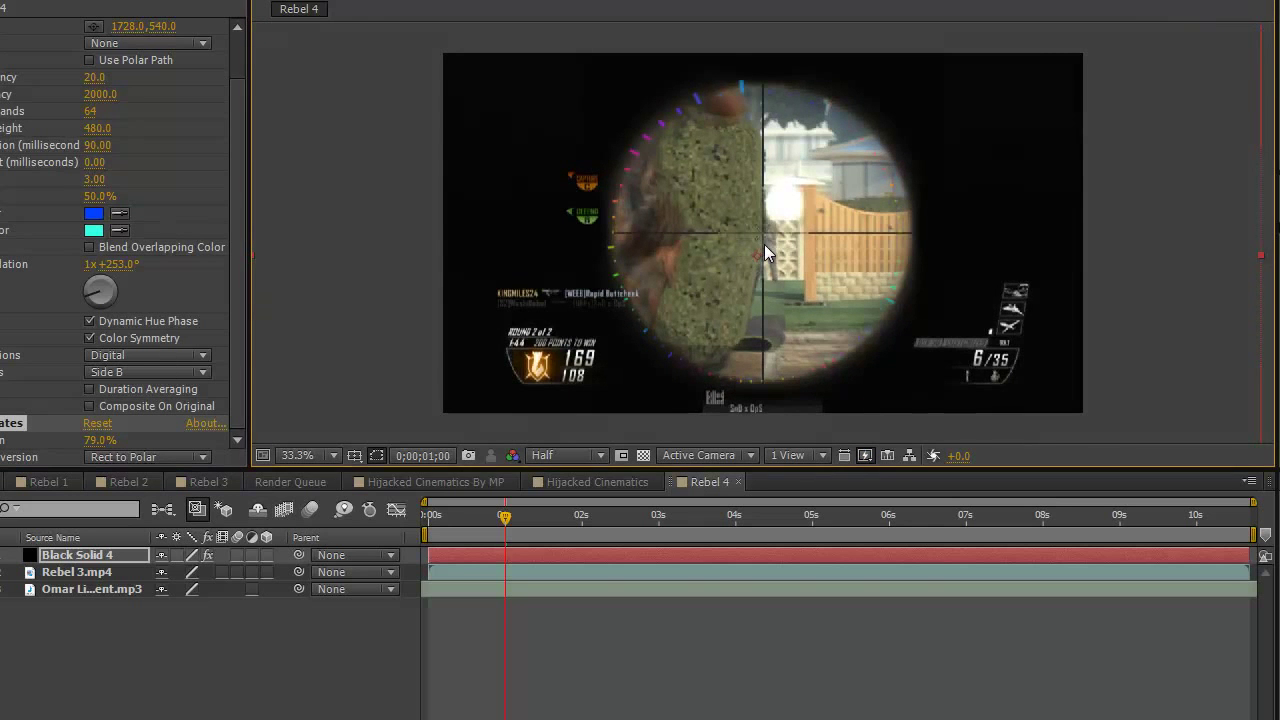
Alternately zoom, scale and nudge the spectrum layer until its bars trace the scope's rim.
key(comma)
key(comma)
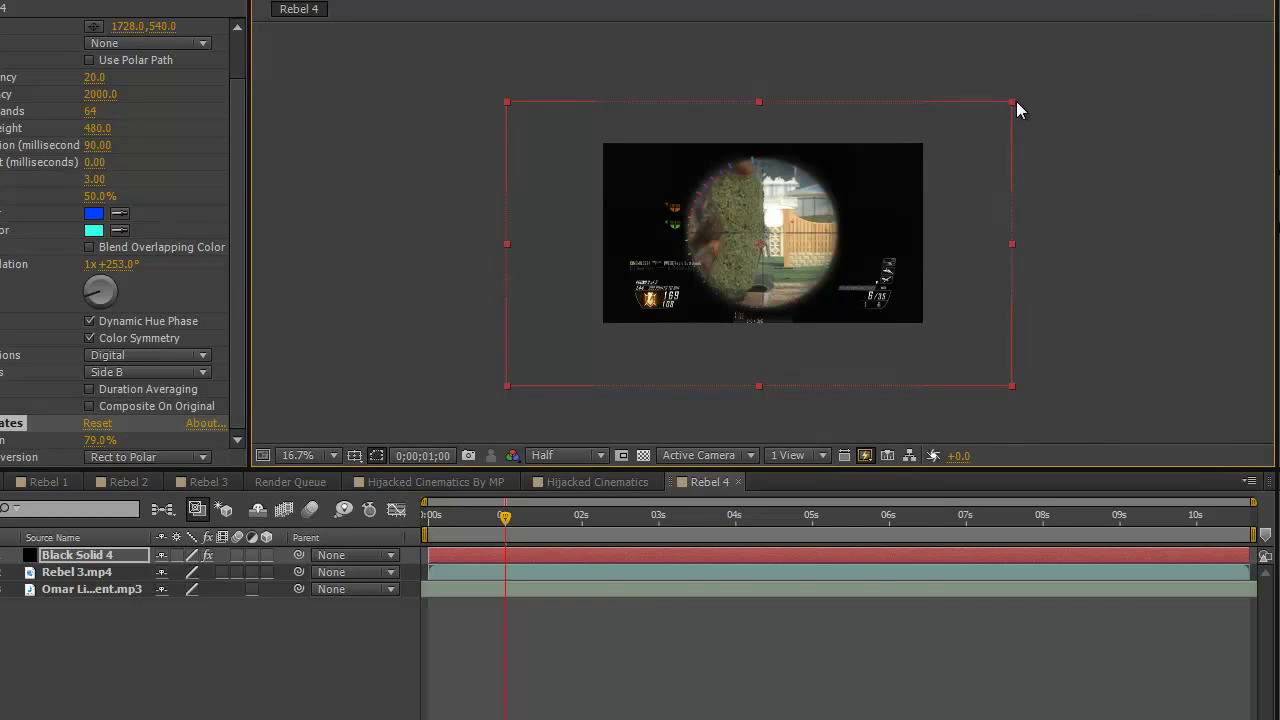
drag(1016, 101, 1025, 97)
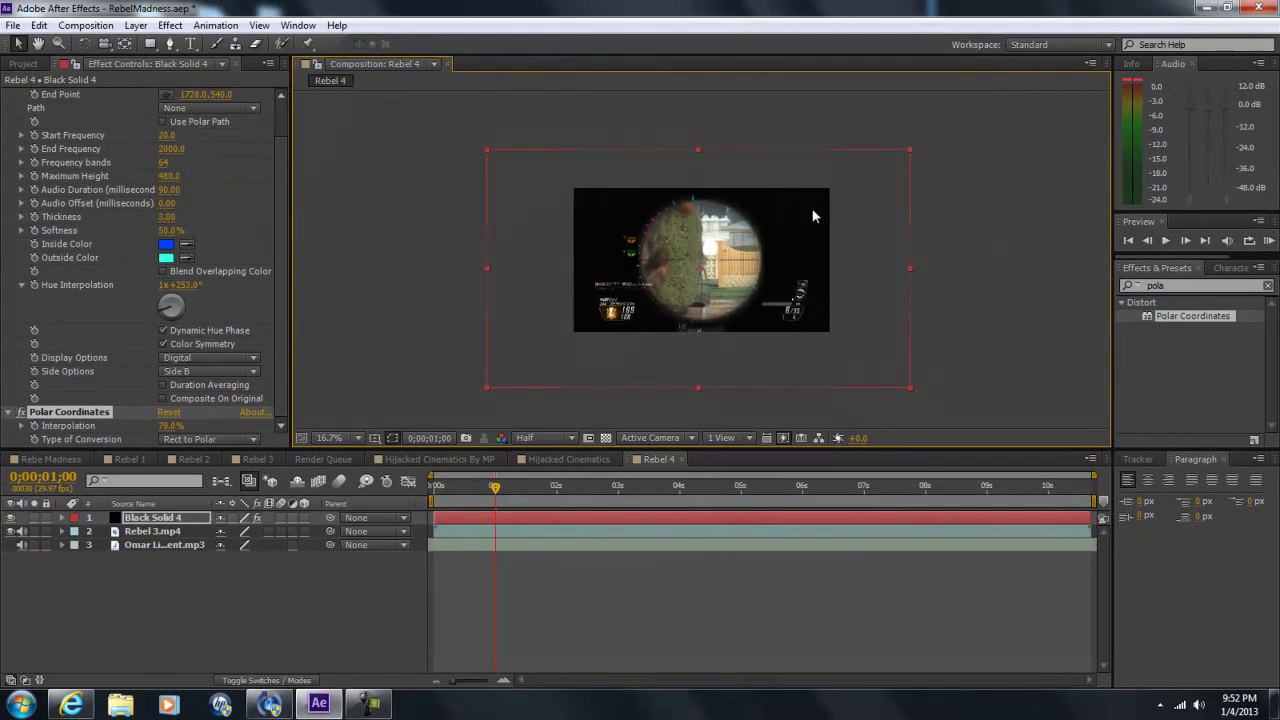
key(period)
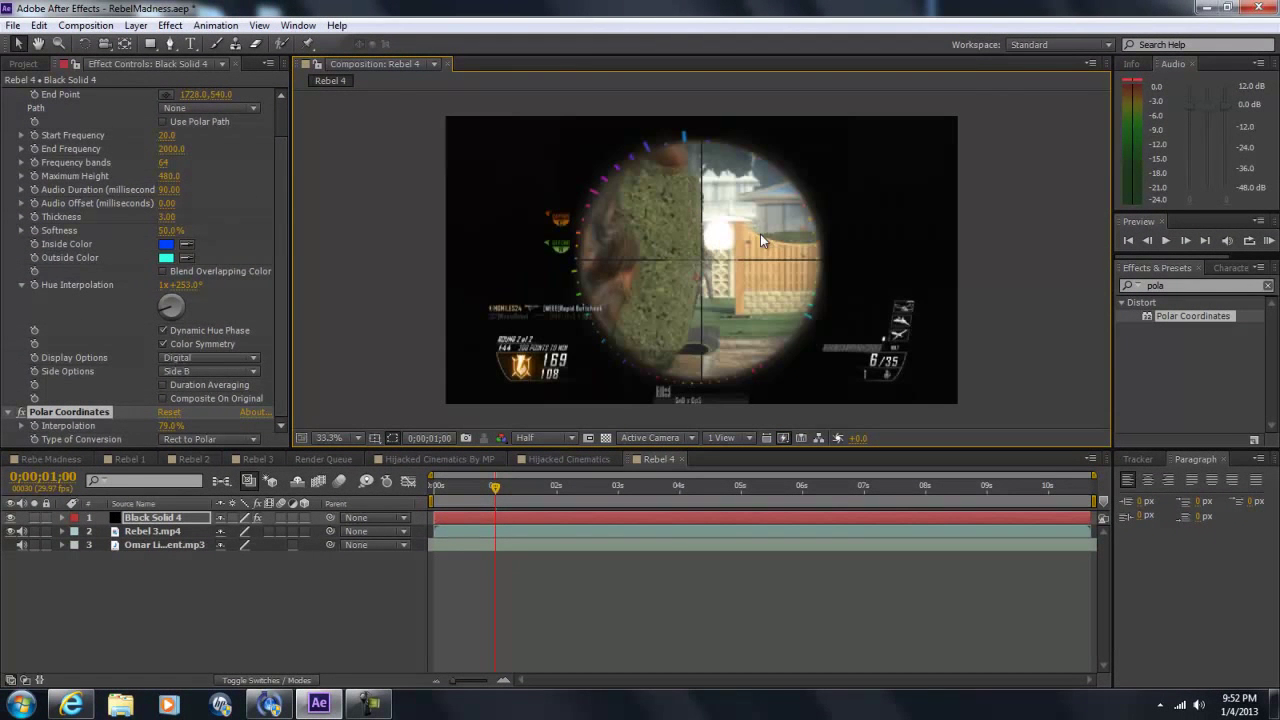
drag(735, 256, 738, 263)
key(comma)
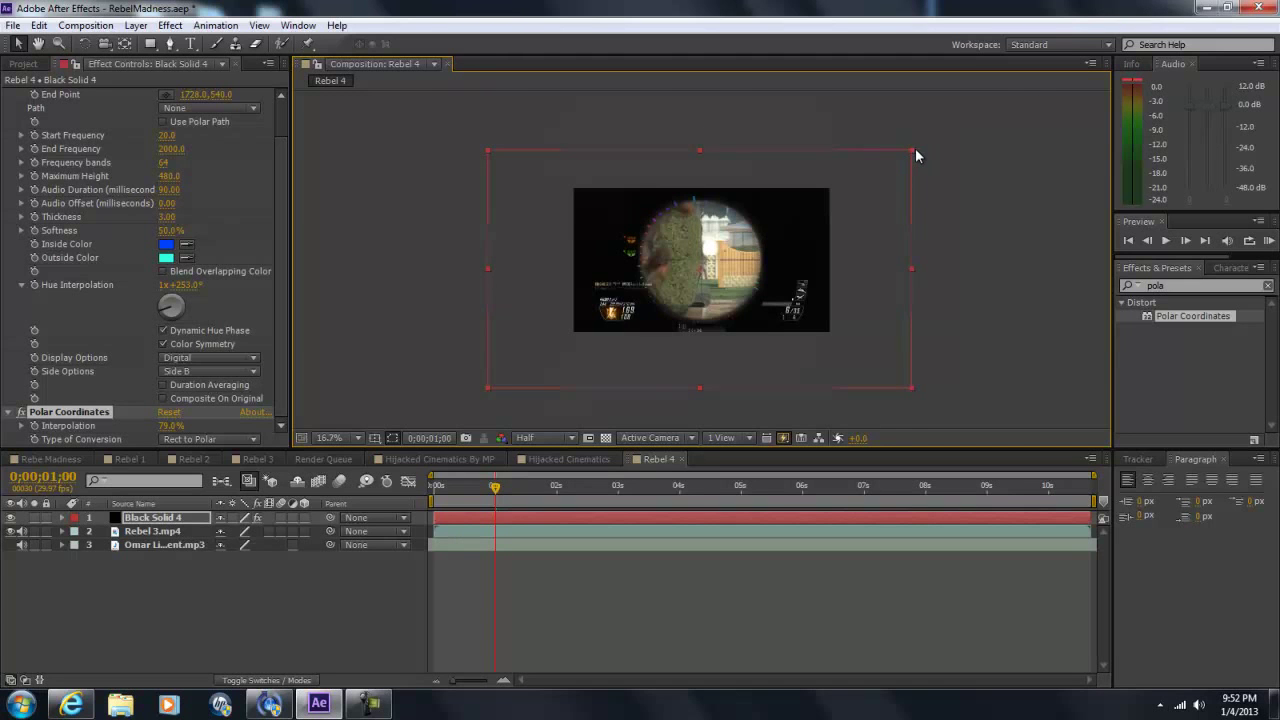
drag(915, 150, 917, 151)
key(period)
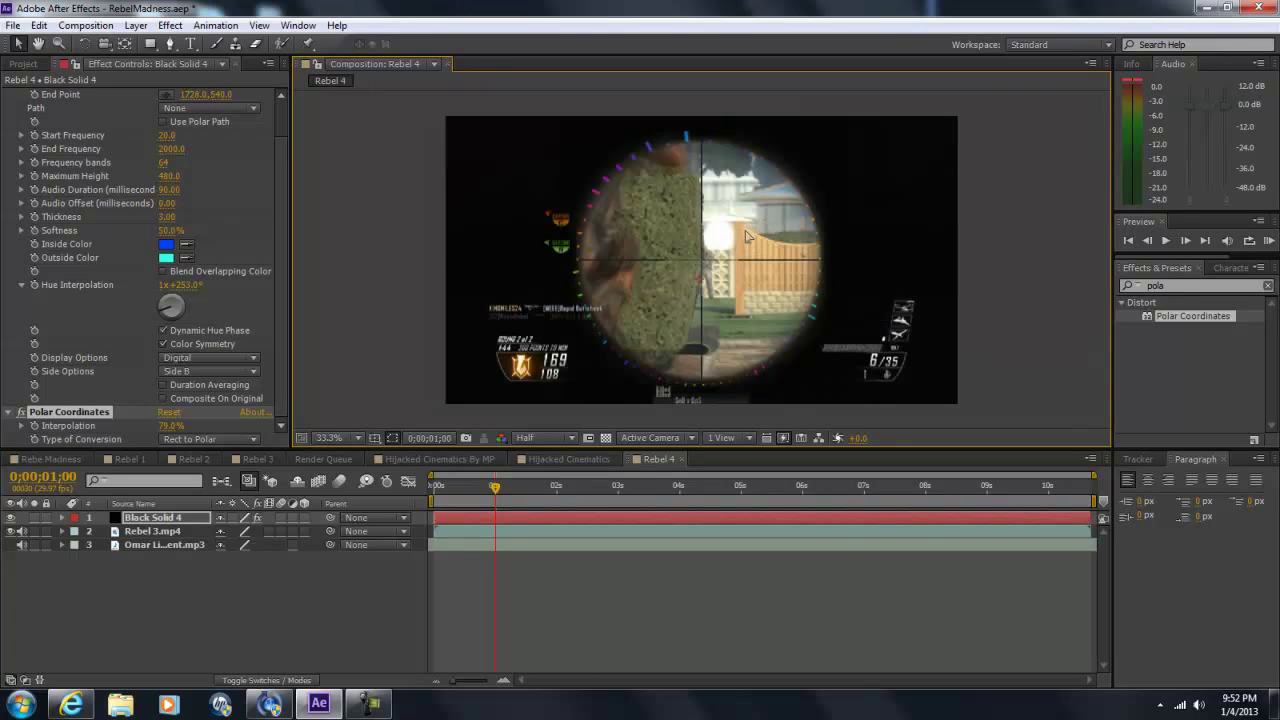
drag(746, 233, 748, 236)
Adjust the timeline view, select Black Solid 4, and dismiss its layer context menu.
drag(340, 622, 660, 479)
drag(465, 532, 543, 578)
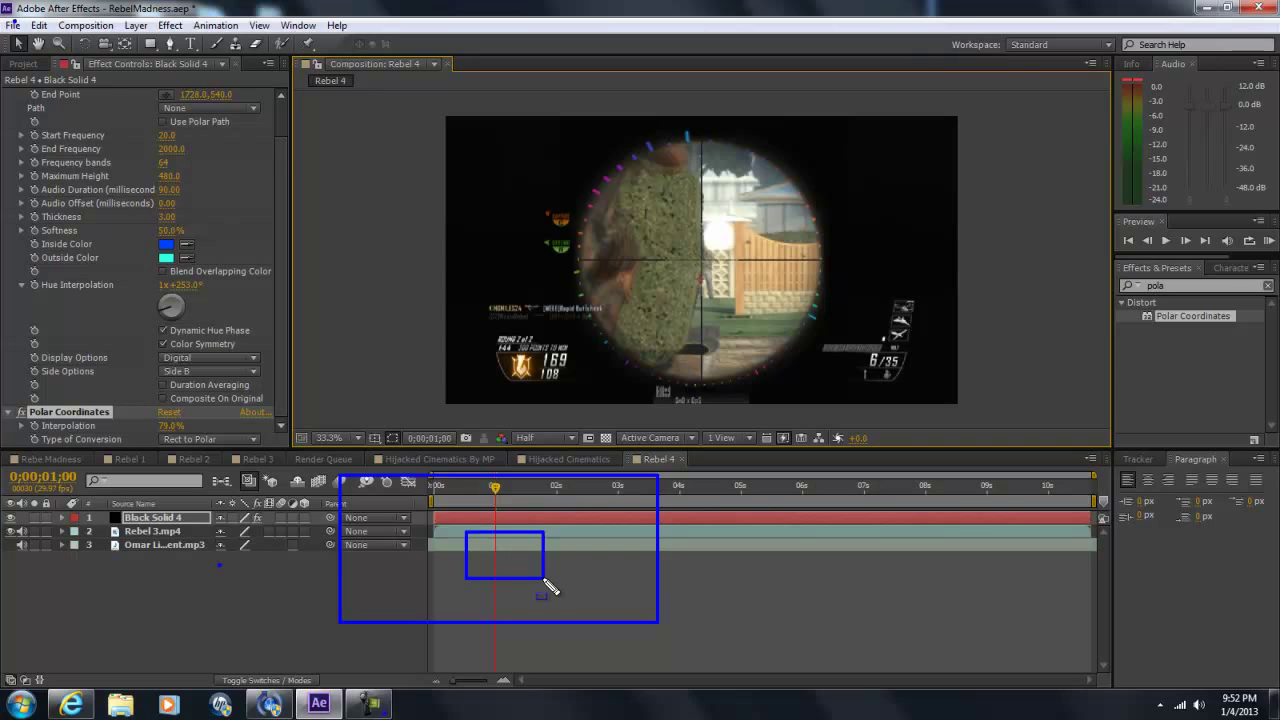
click(378, 710)
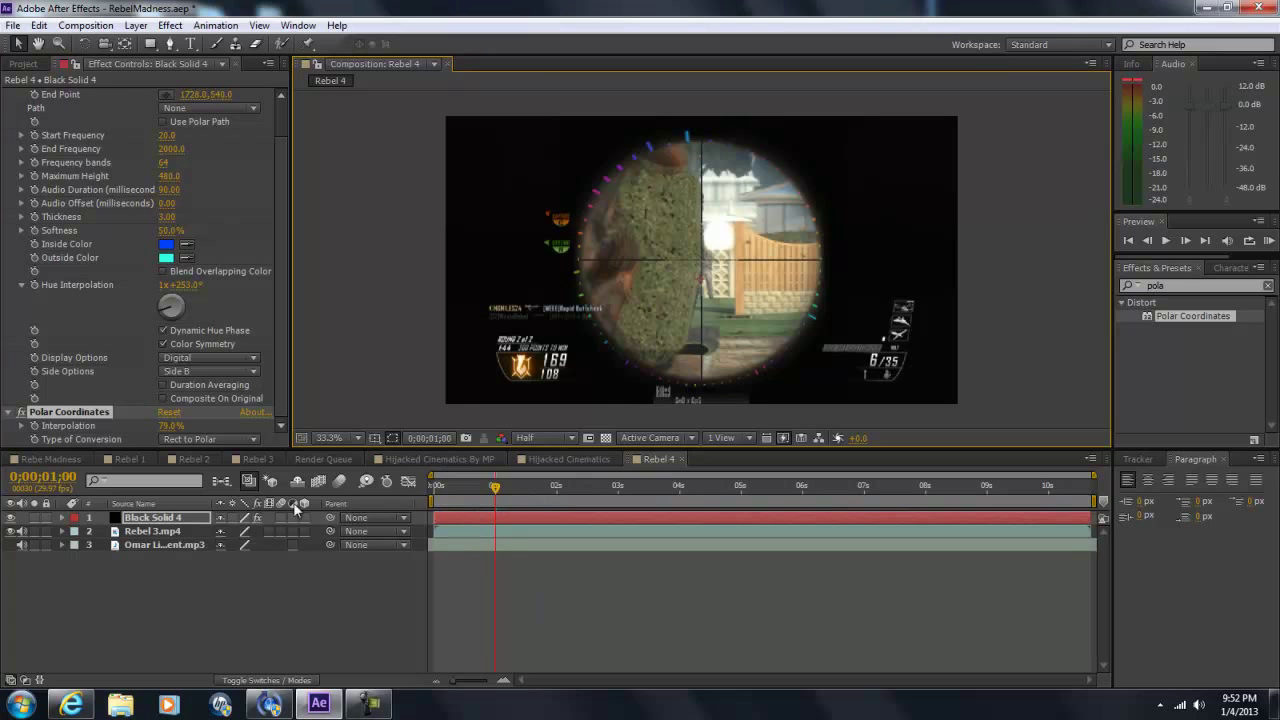
click(172, 517)
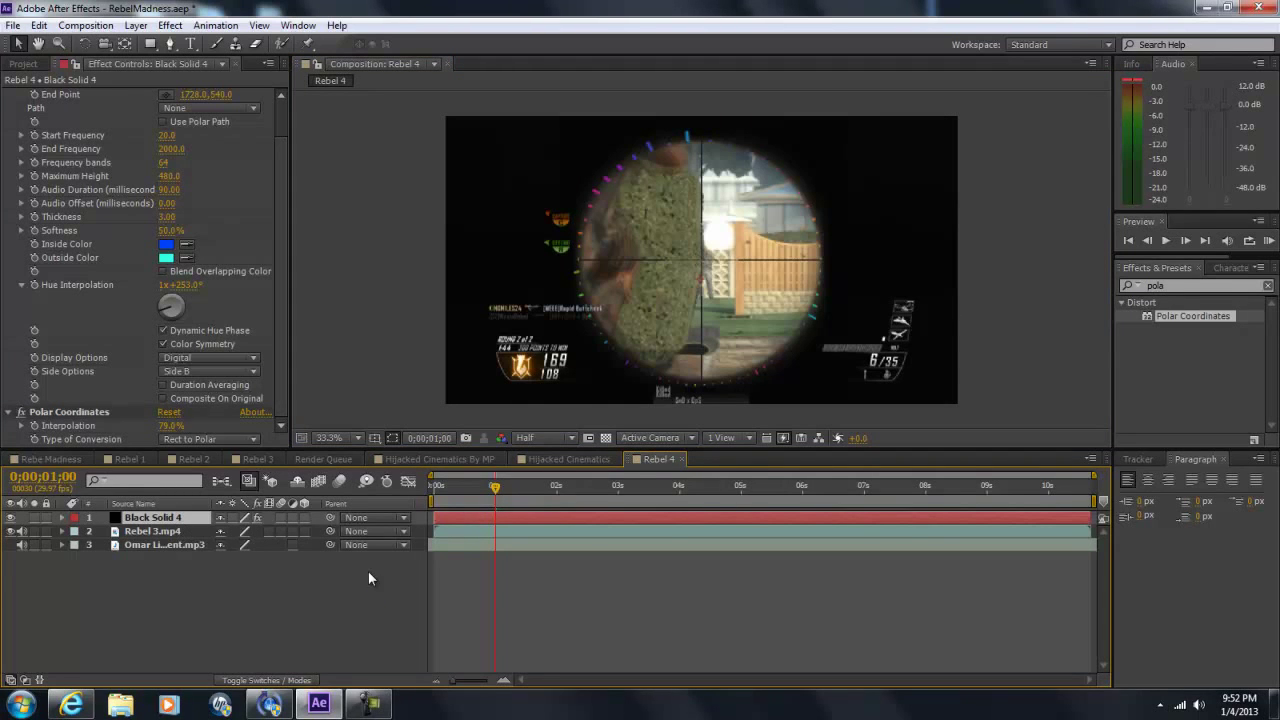
right_click(462, 519)
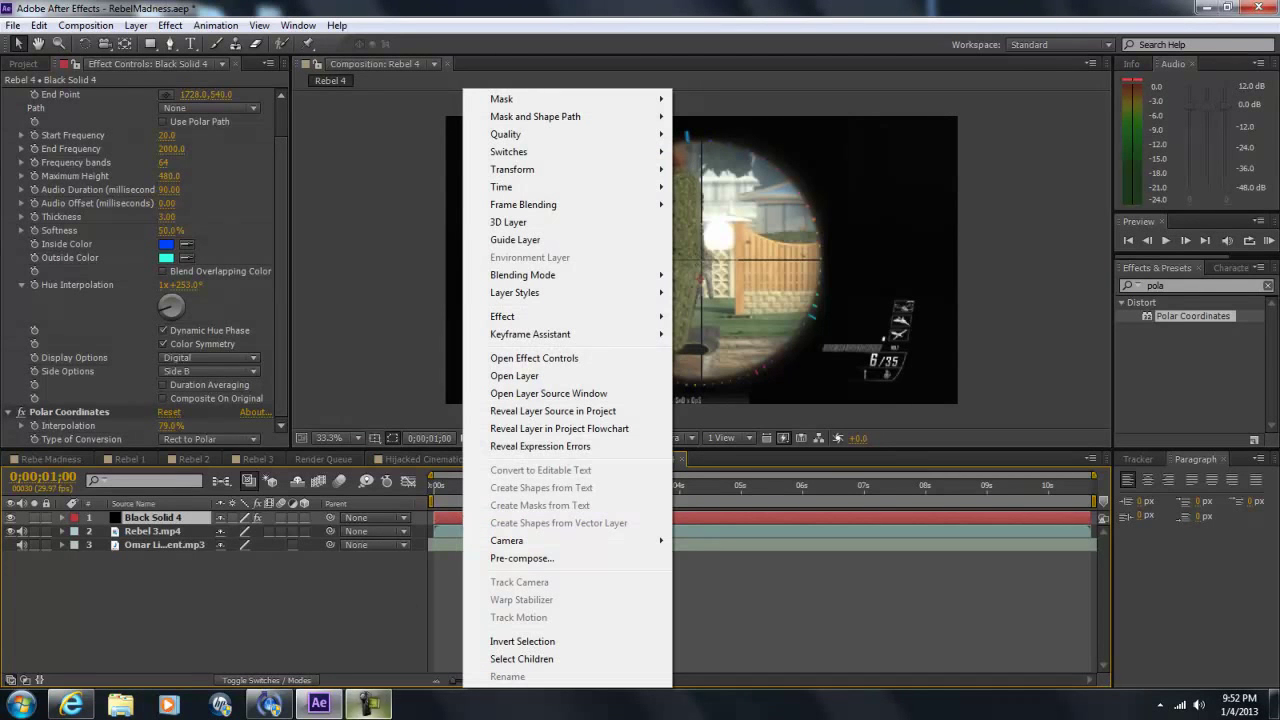
mouse_move(370, 706)
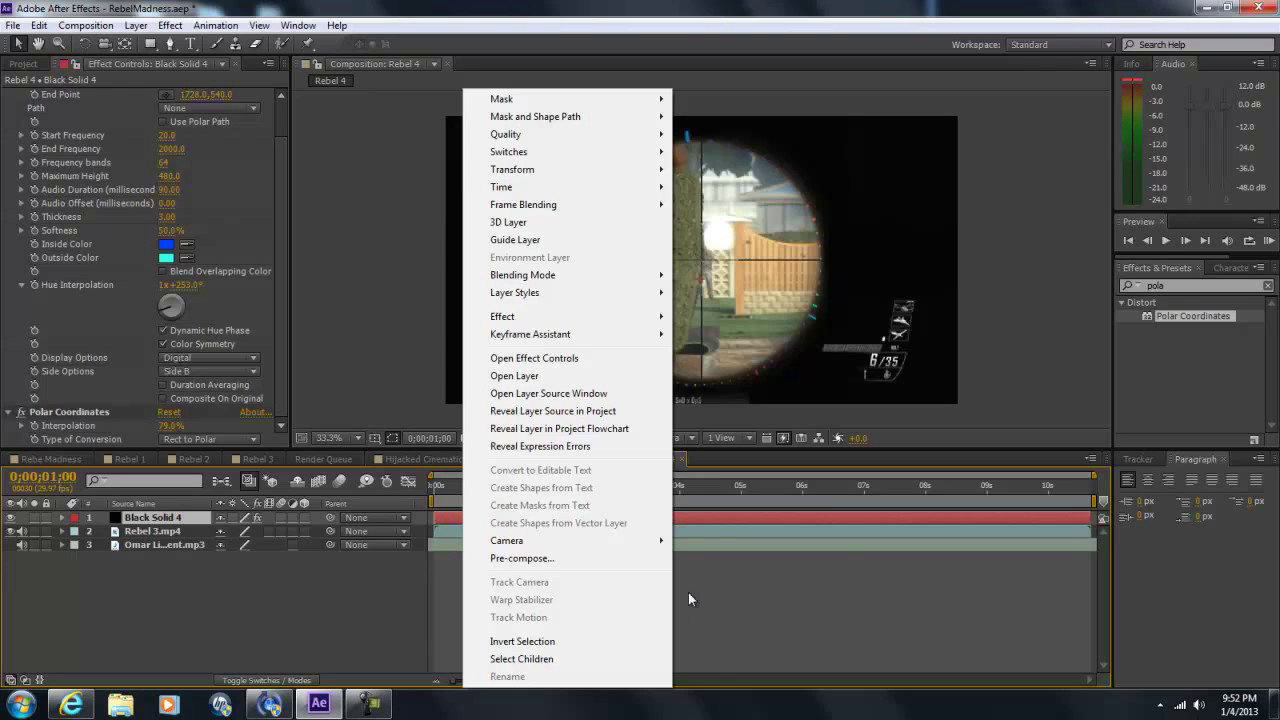
mouse_move(585, 118)
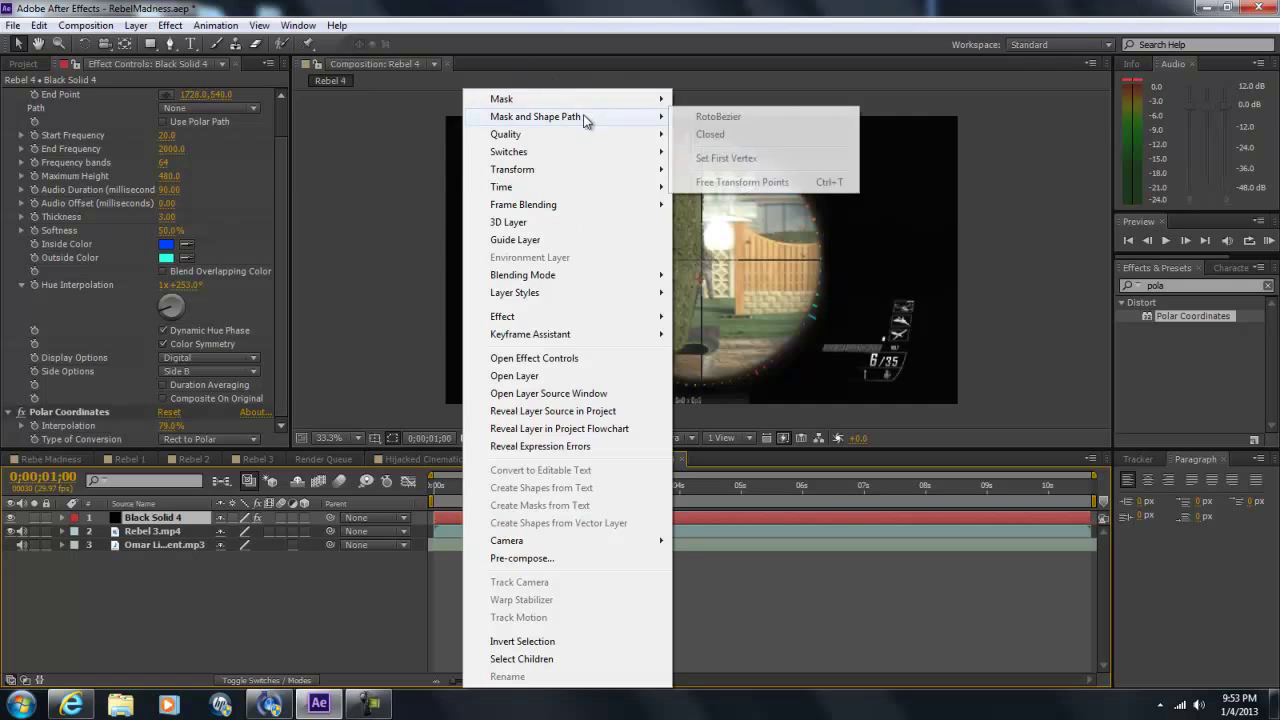
click(366, 462)
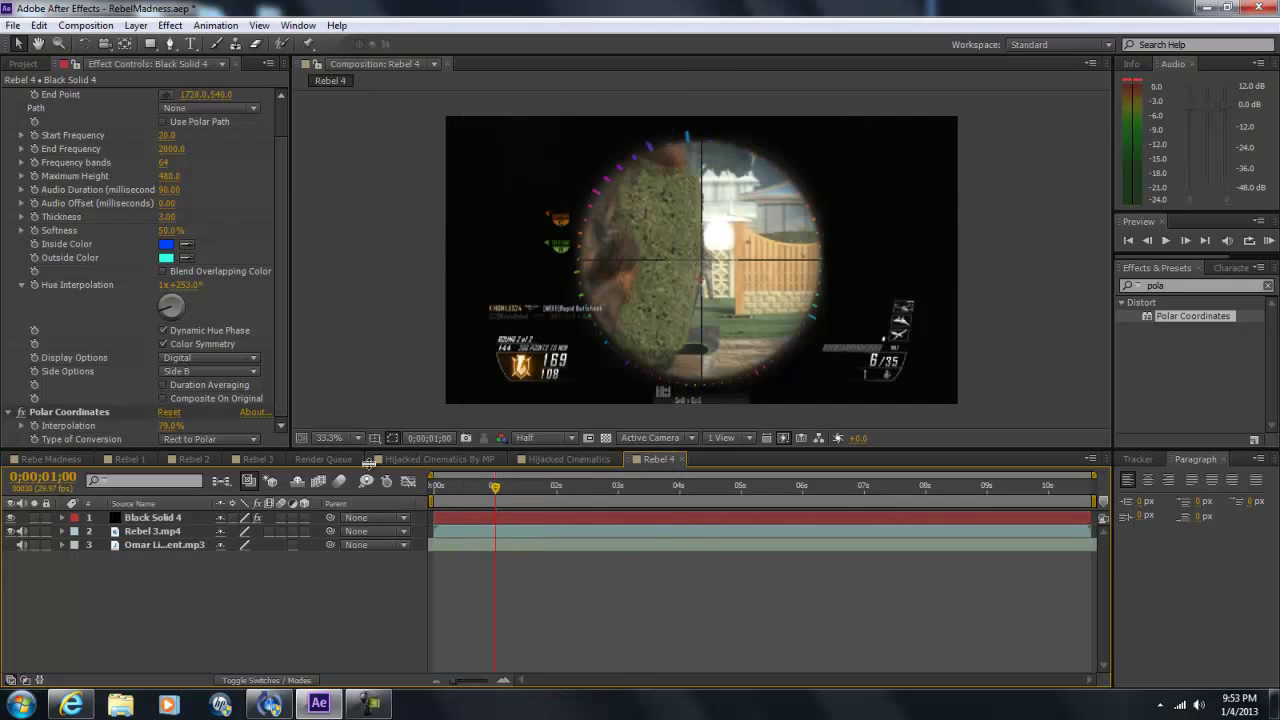
Toggle the timeline's Source Name column to Layer Name and reselect Black Solid 4.
click(163, 516)
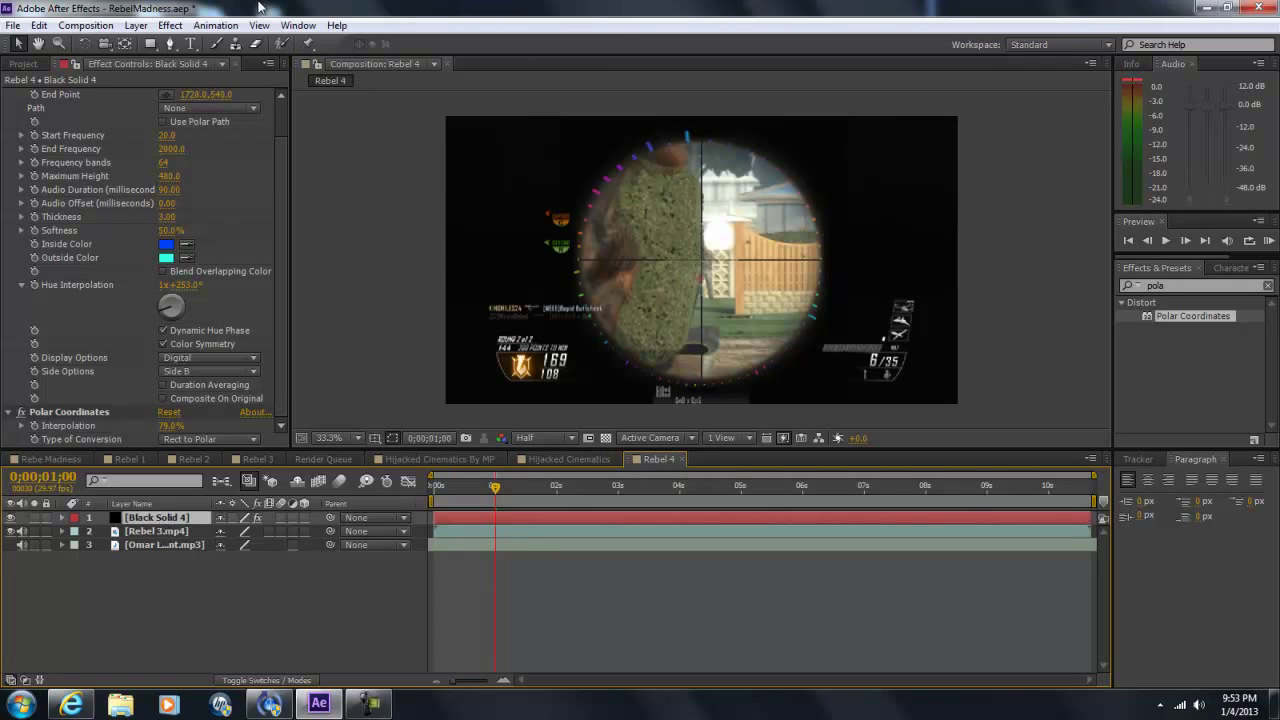
click(178, 26)
mouse_move(136, 27)
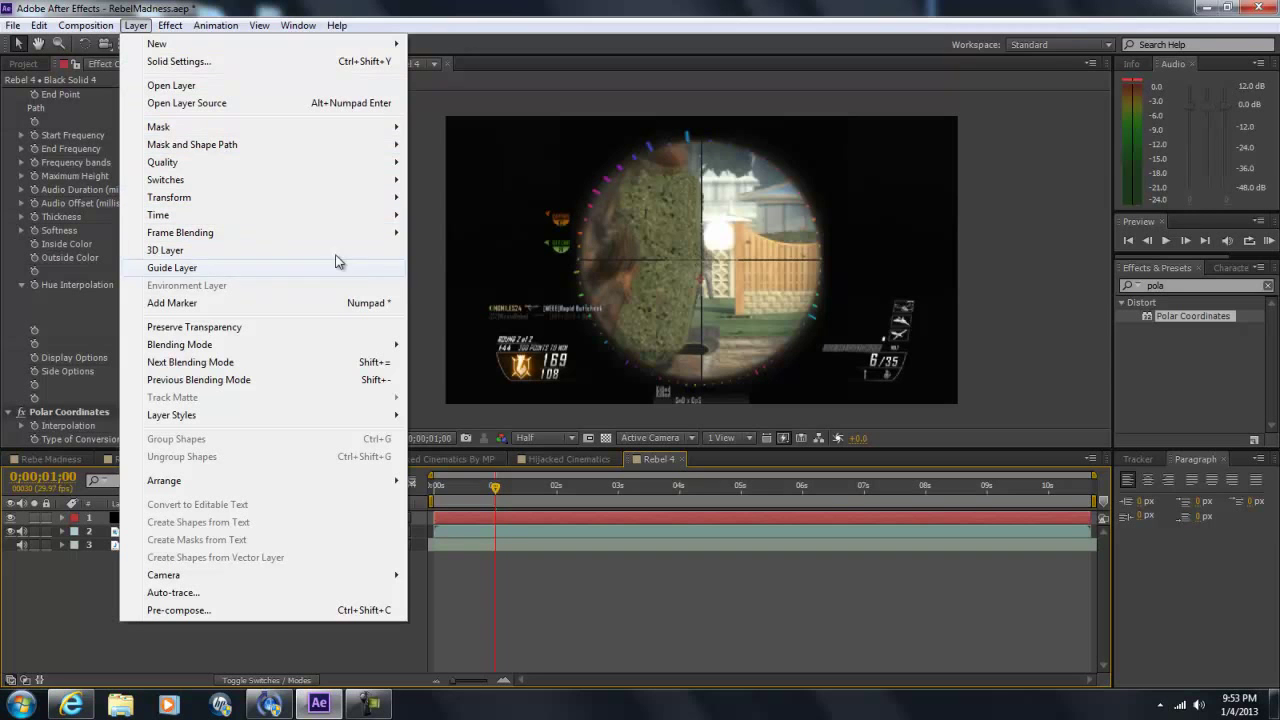
click(611, 599)
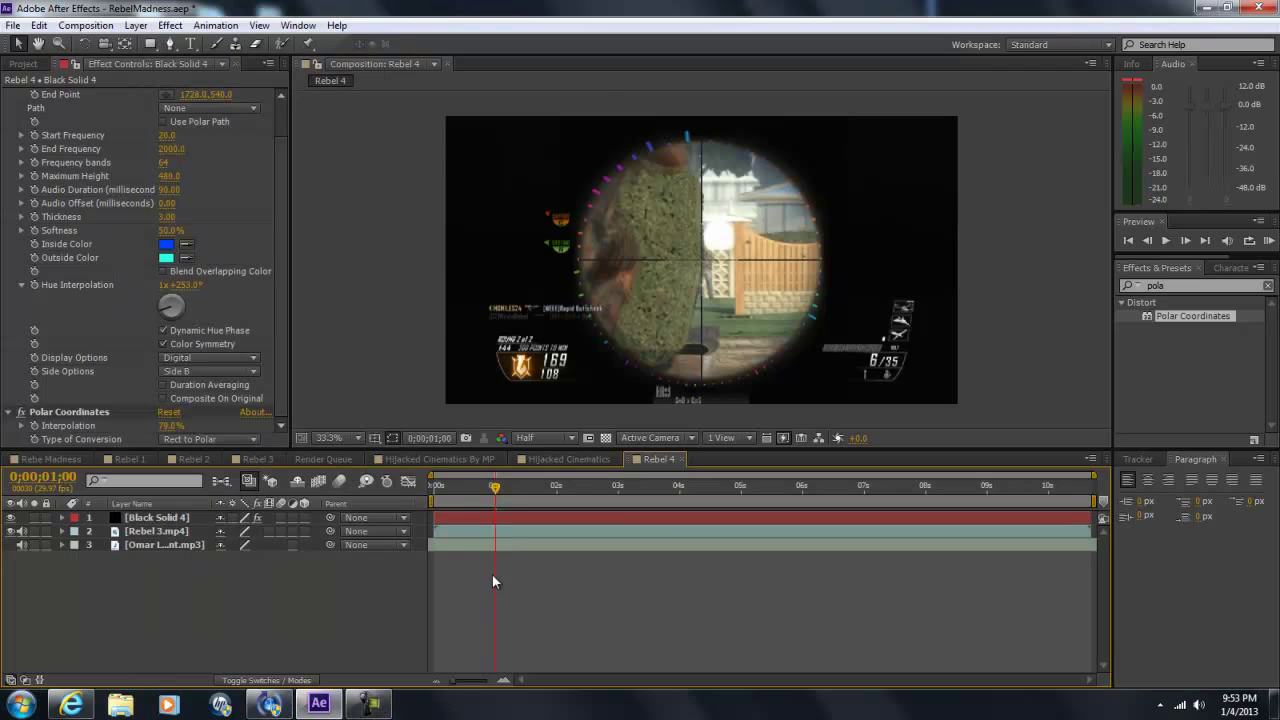
click(494, 517)
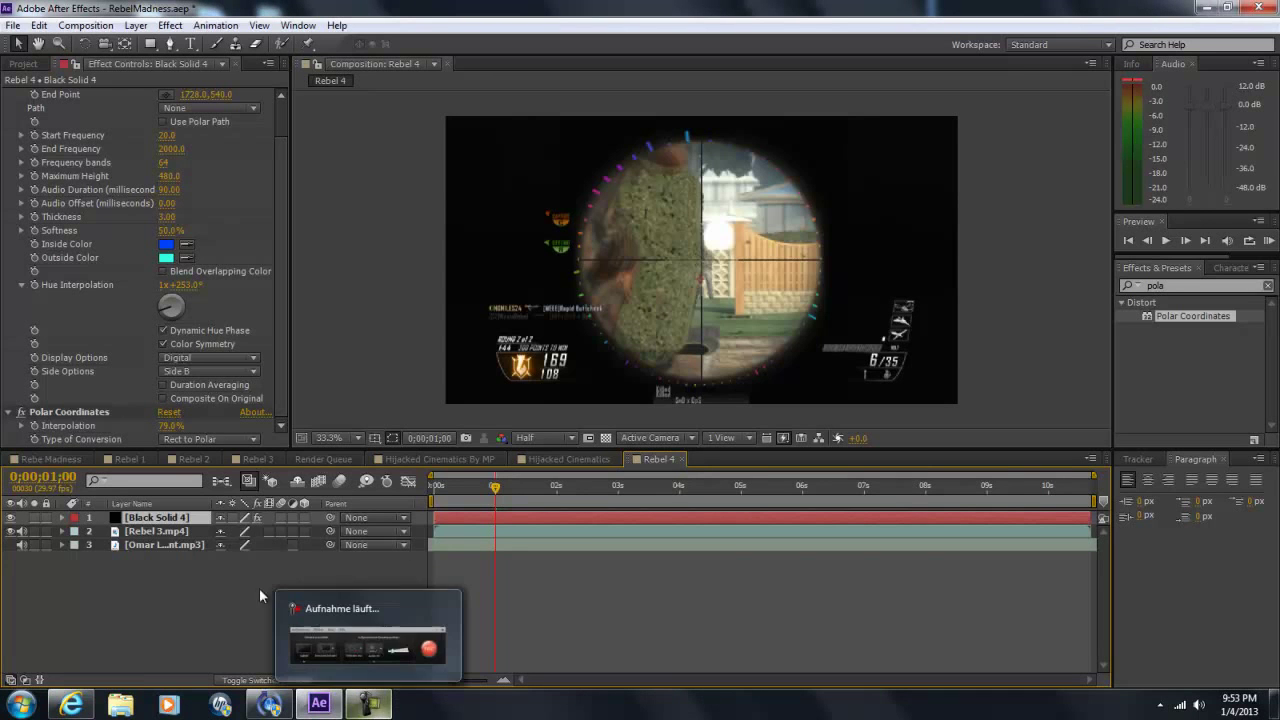
click(158, 591)
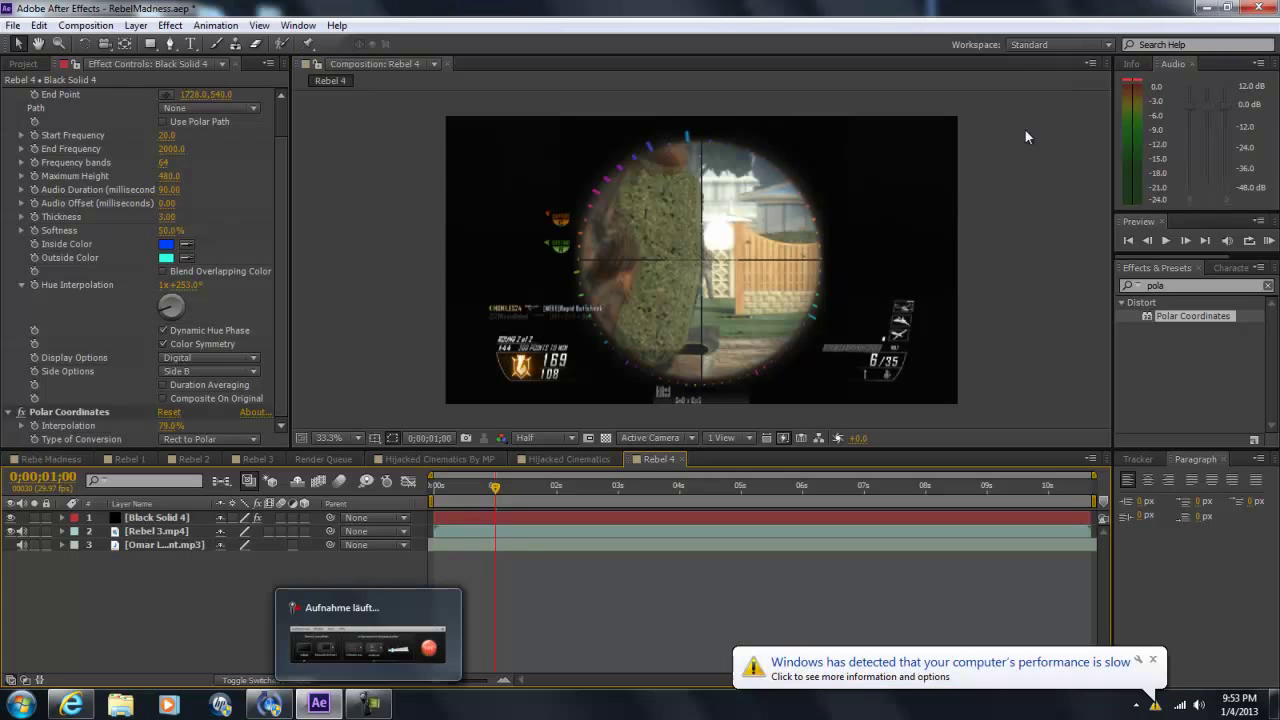
click(1153, 661)
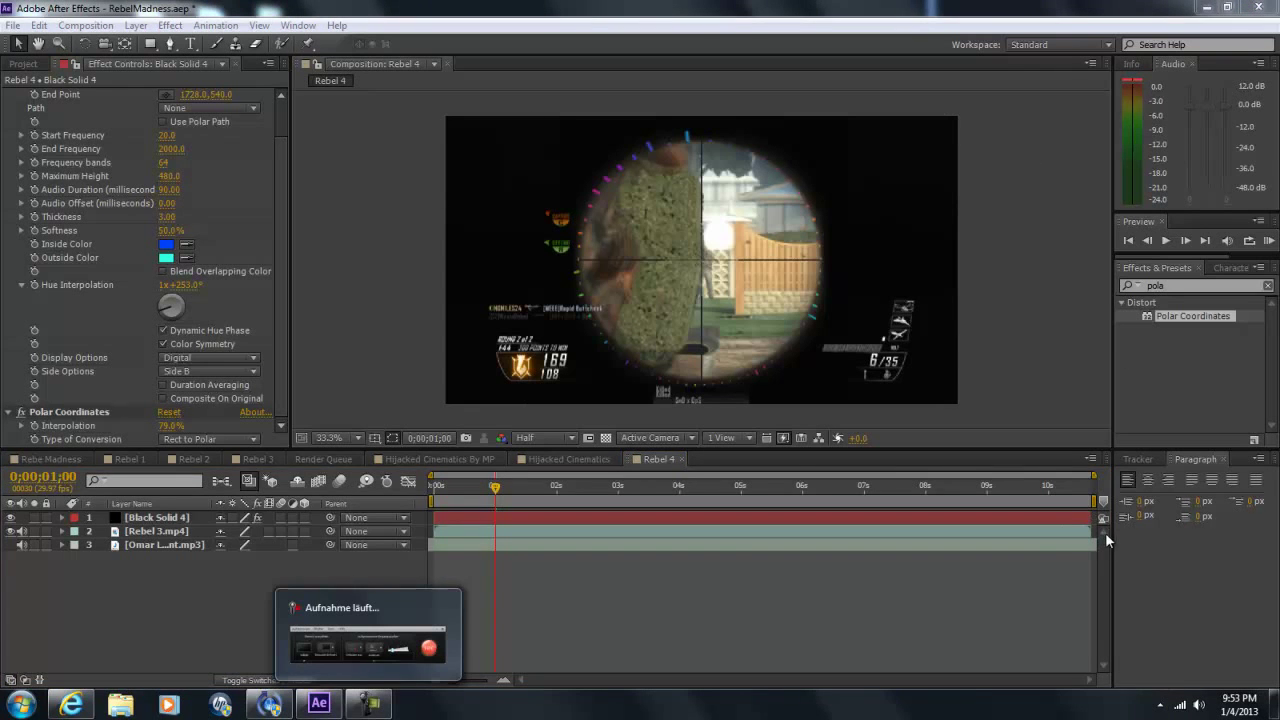